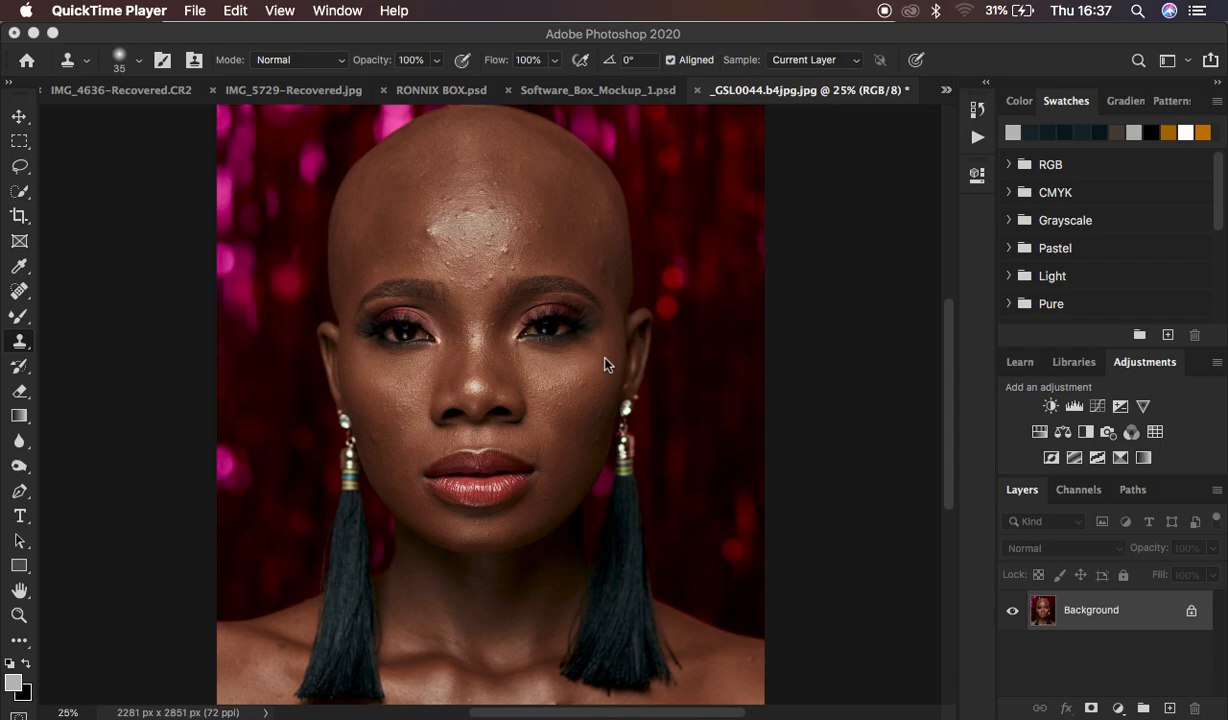
# Switch to Photoshop and load the action file Advanced FS RONNIX.atn from the Desktop
pyautogui.click(809, 290)
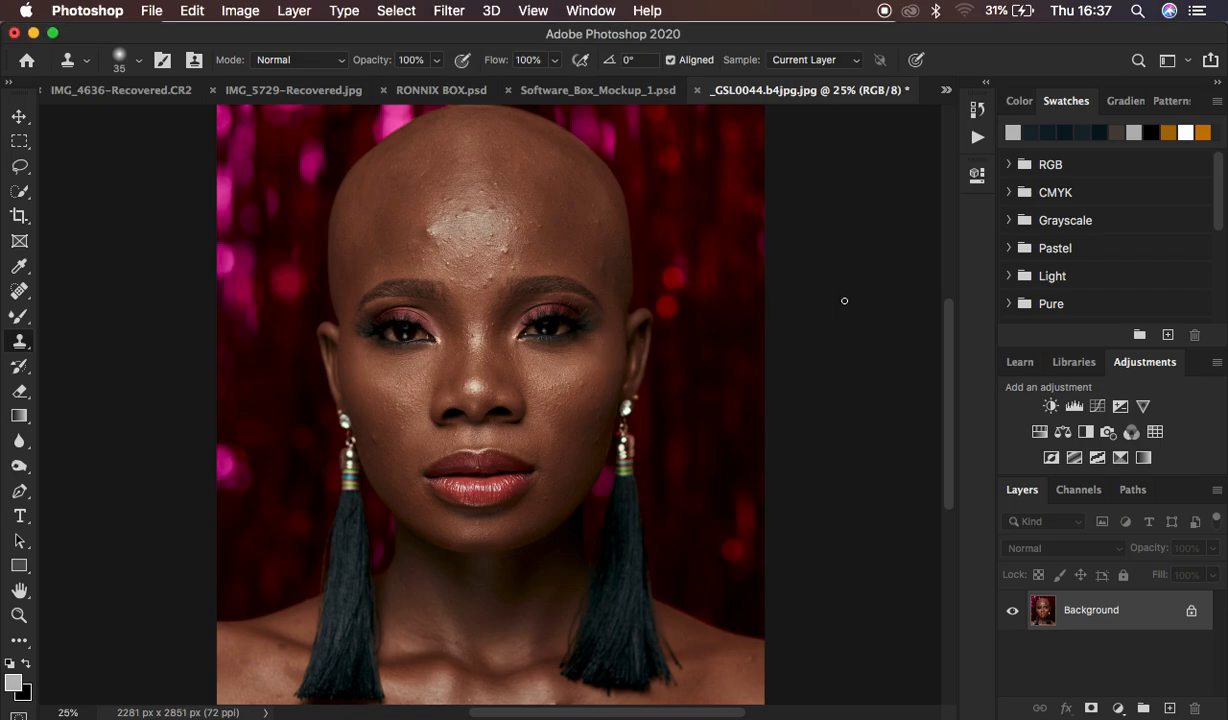
pyautogui.click(588, 10)
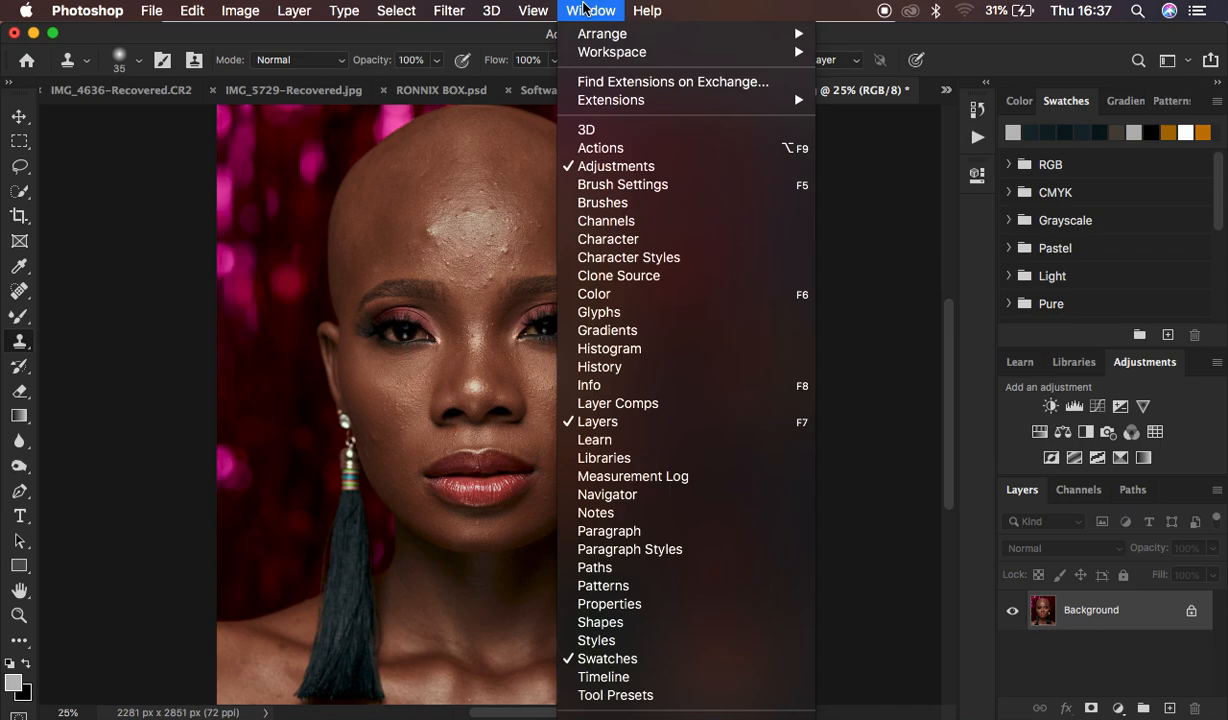
pyautogui.click(622, 148)
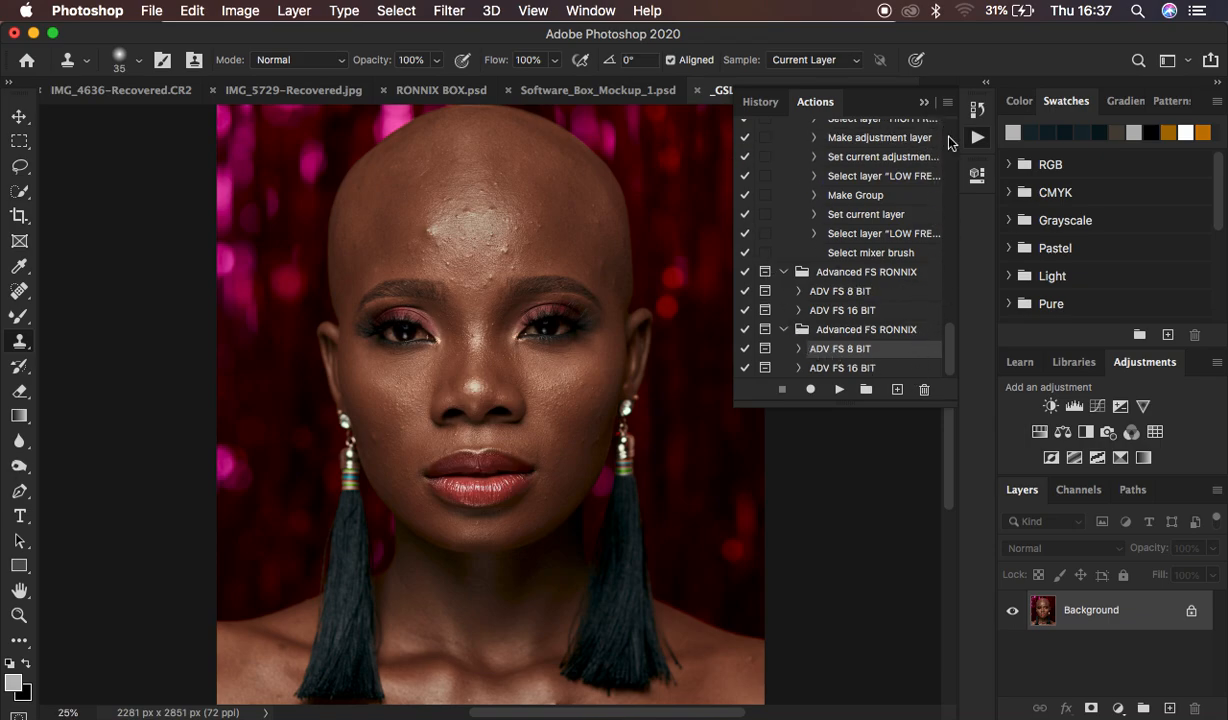
pyautogui.click(946, 103)
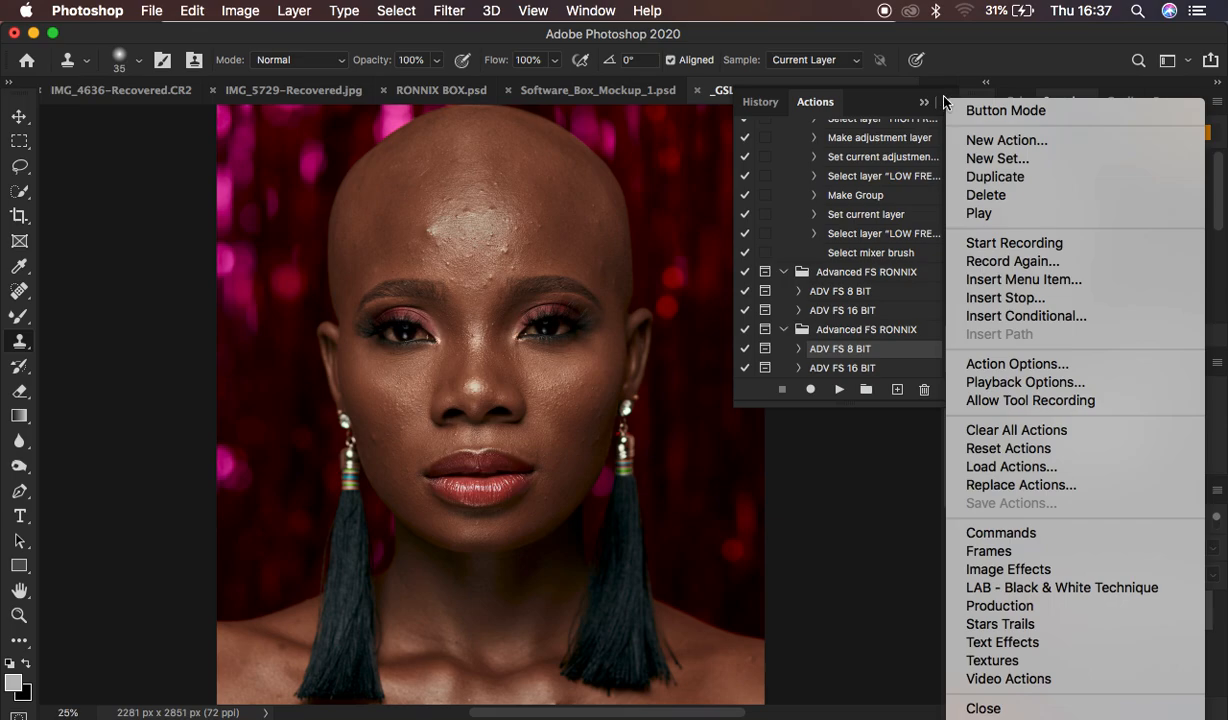
pyautogui.click(948, 104)
pyautogui.click(948, 104)
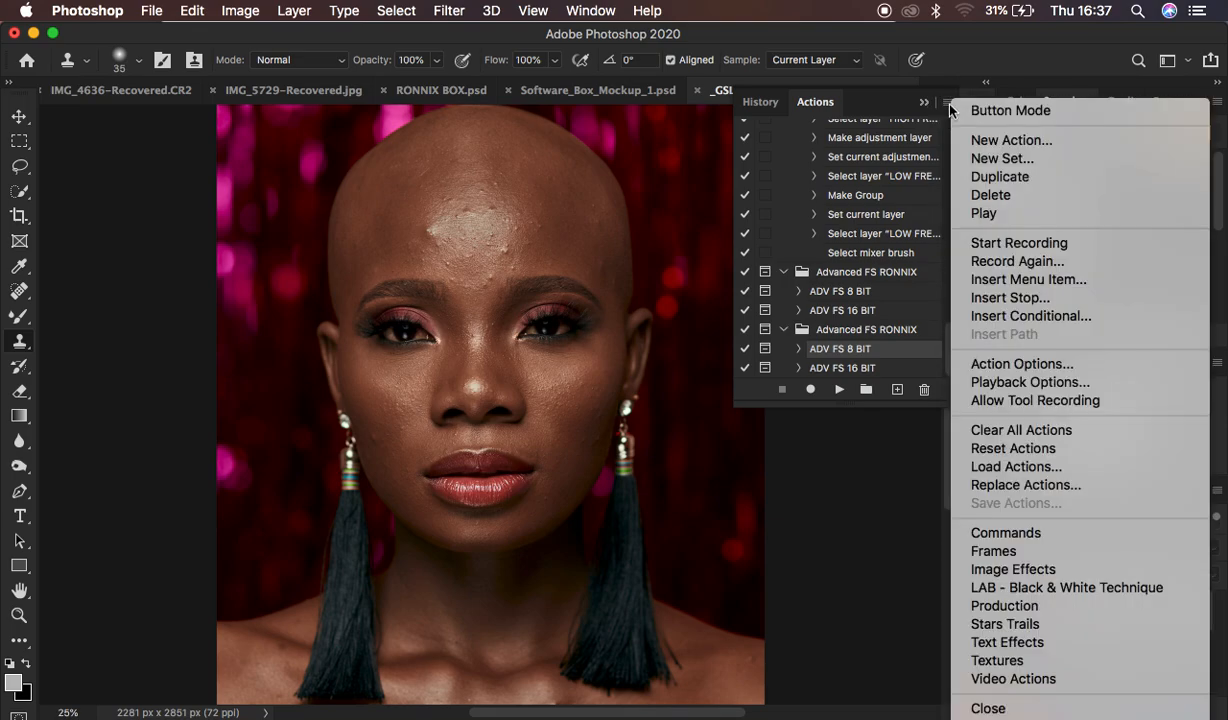
pyautogui.click(1036, 470)
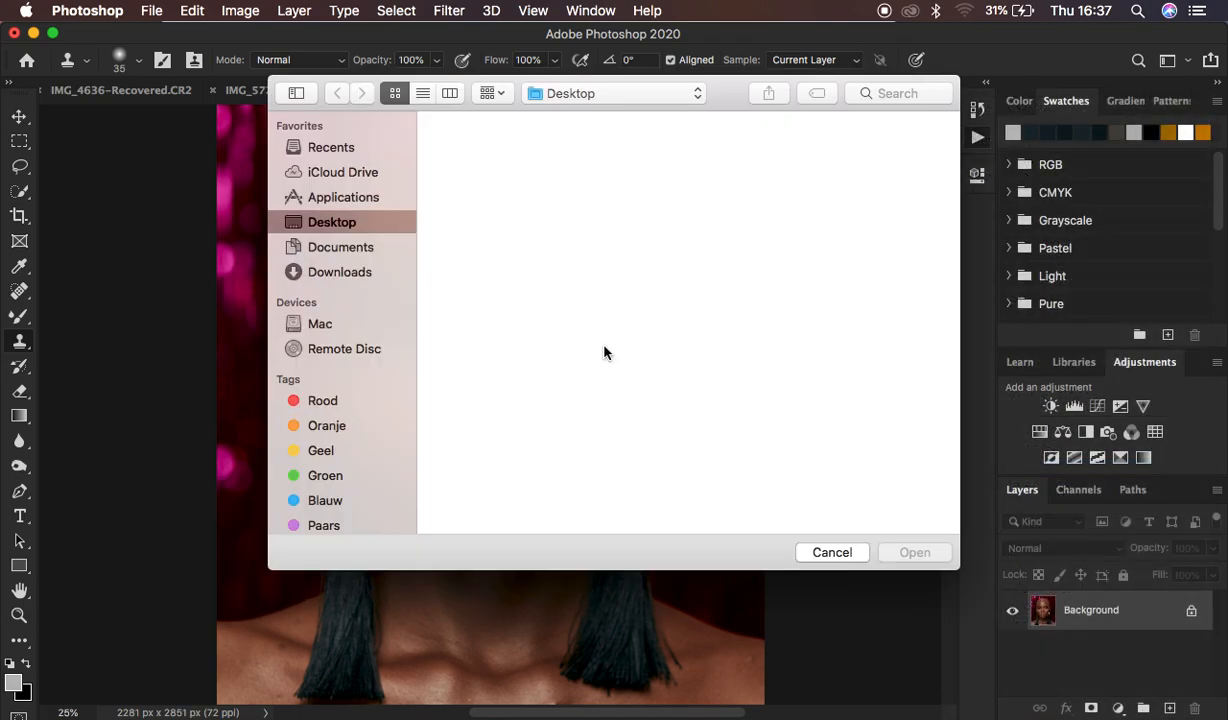
pyautogui.click(880, 378)
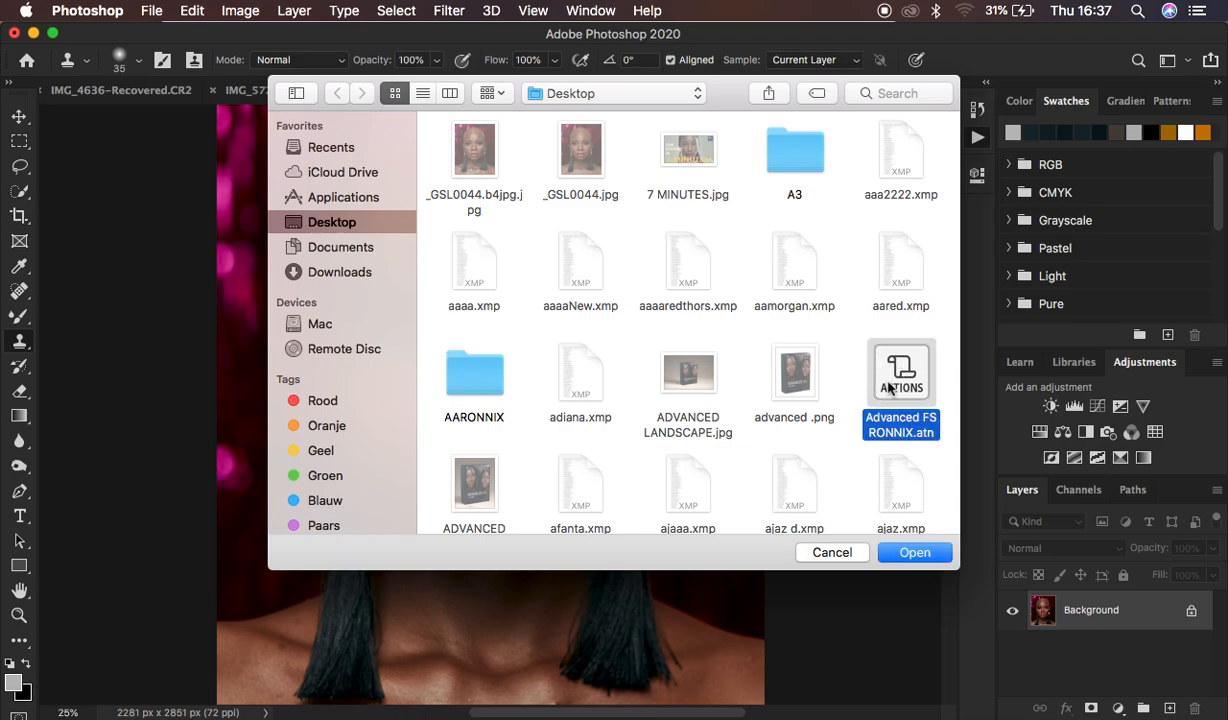
pyautogui.click(914, 552)
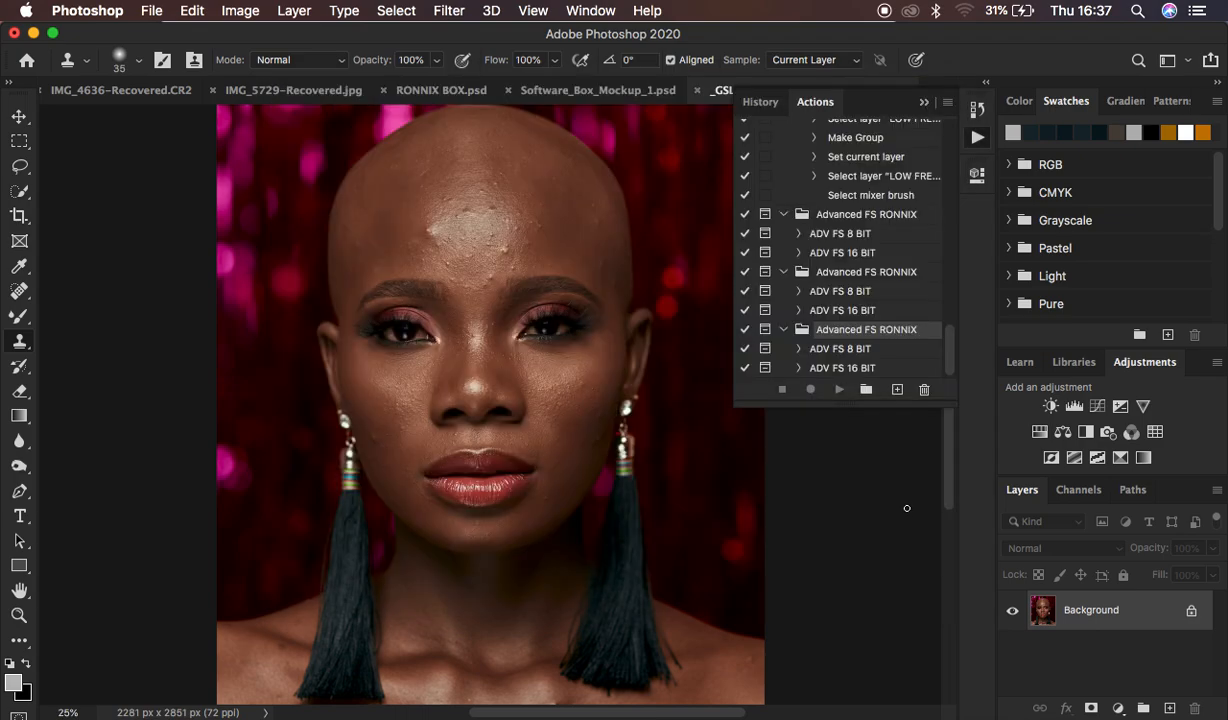
# Run the ADV FS 8 BIT action on the portrait, accepting a Gaussian Blur radius of 7.0 pixels for the LOW layer
pyautogui.click(810, 348)
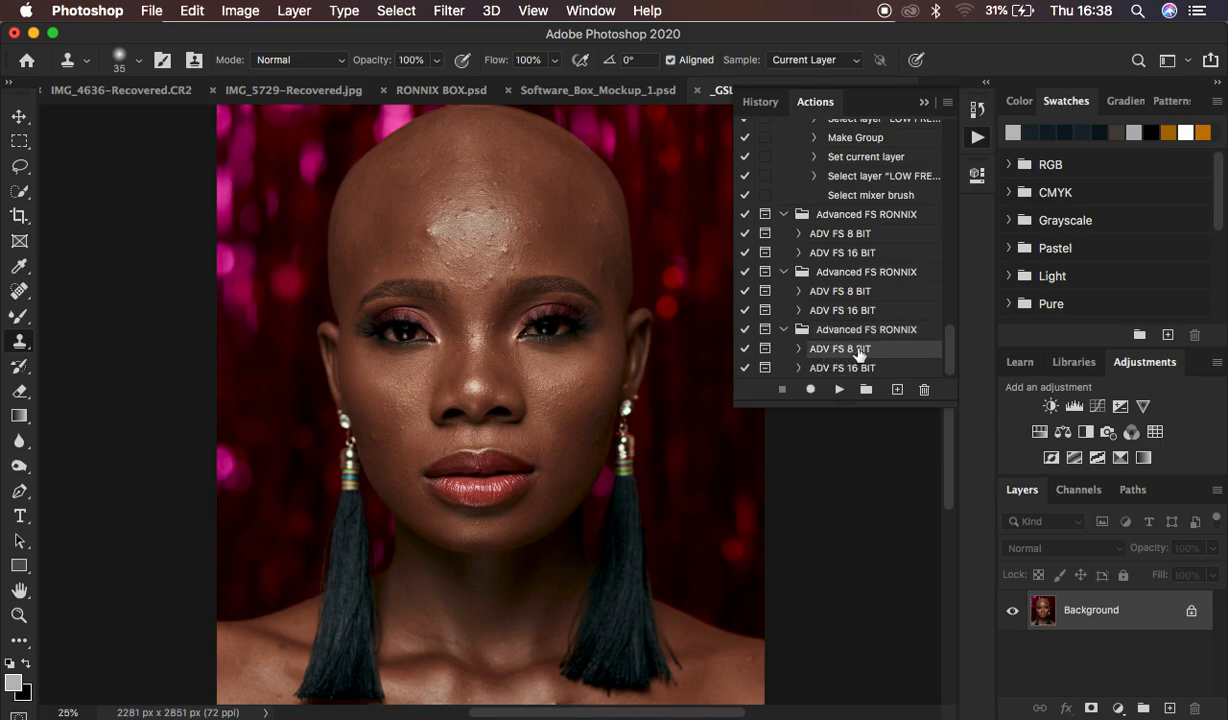
pyautogui.click(839, 389)
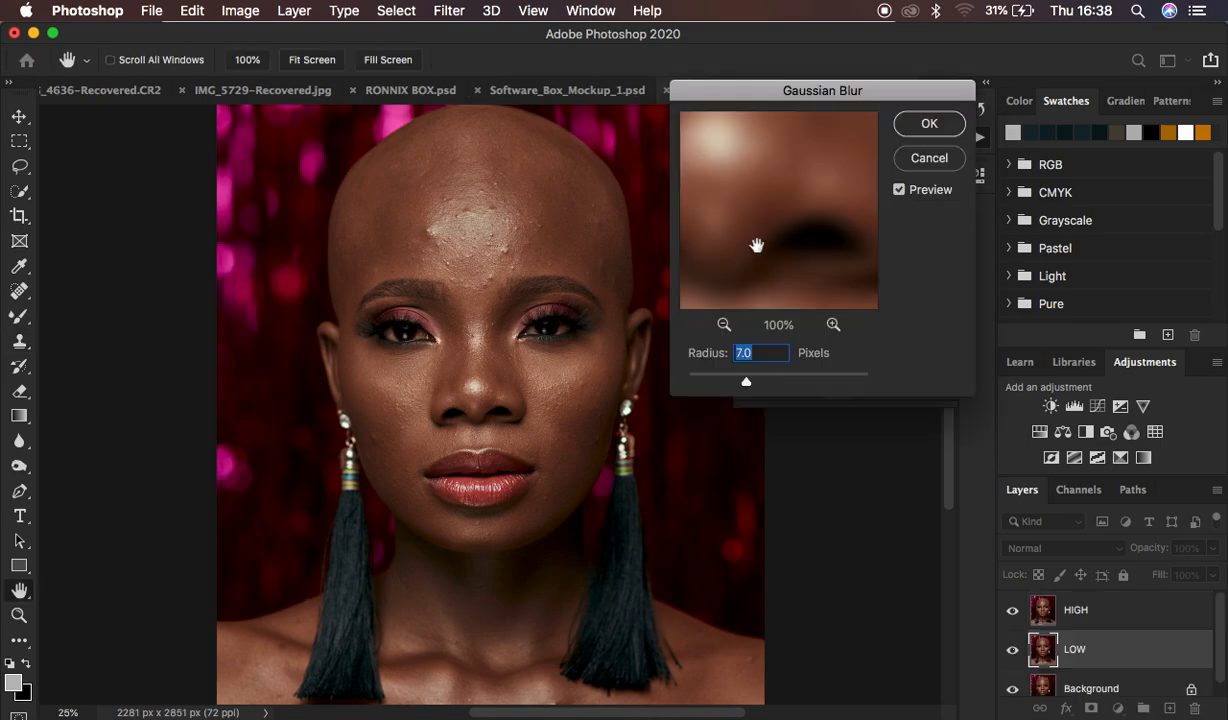
pyautogui.moveTo(816, 98); pyautogui.dragTo(871, 104)
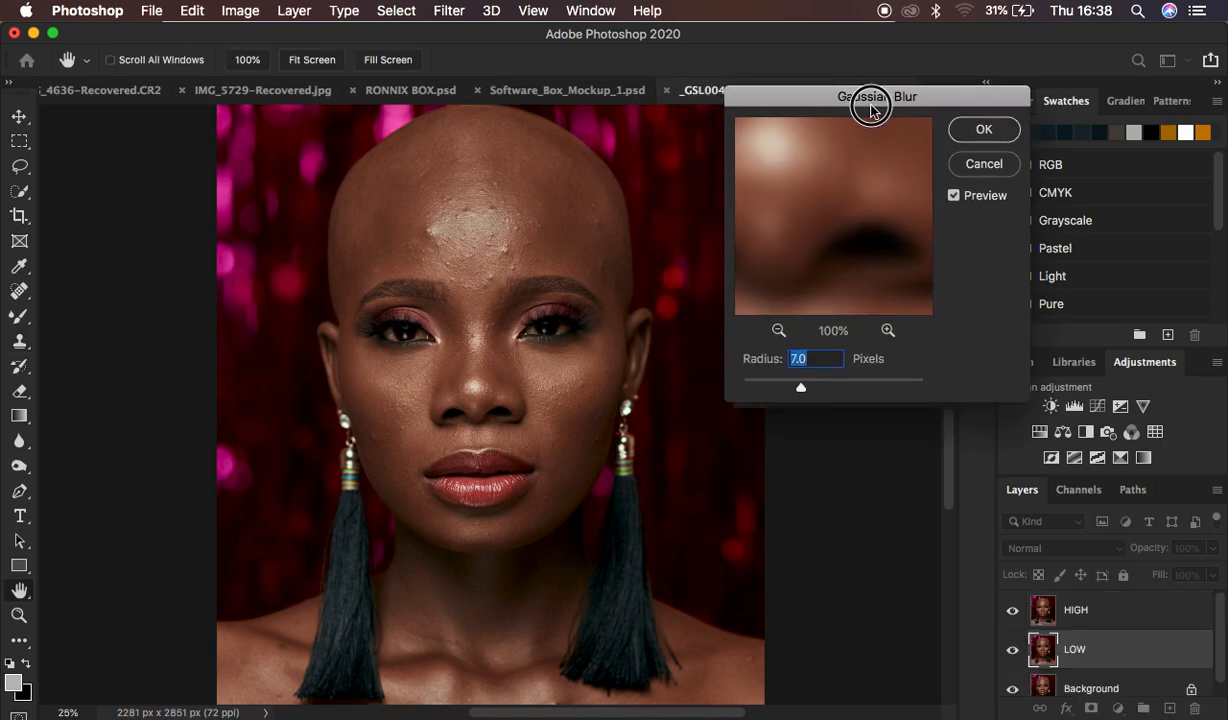
pyautogui.moveTo(792, 266); pyautogui.dragTo(798, 294)
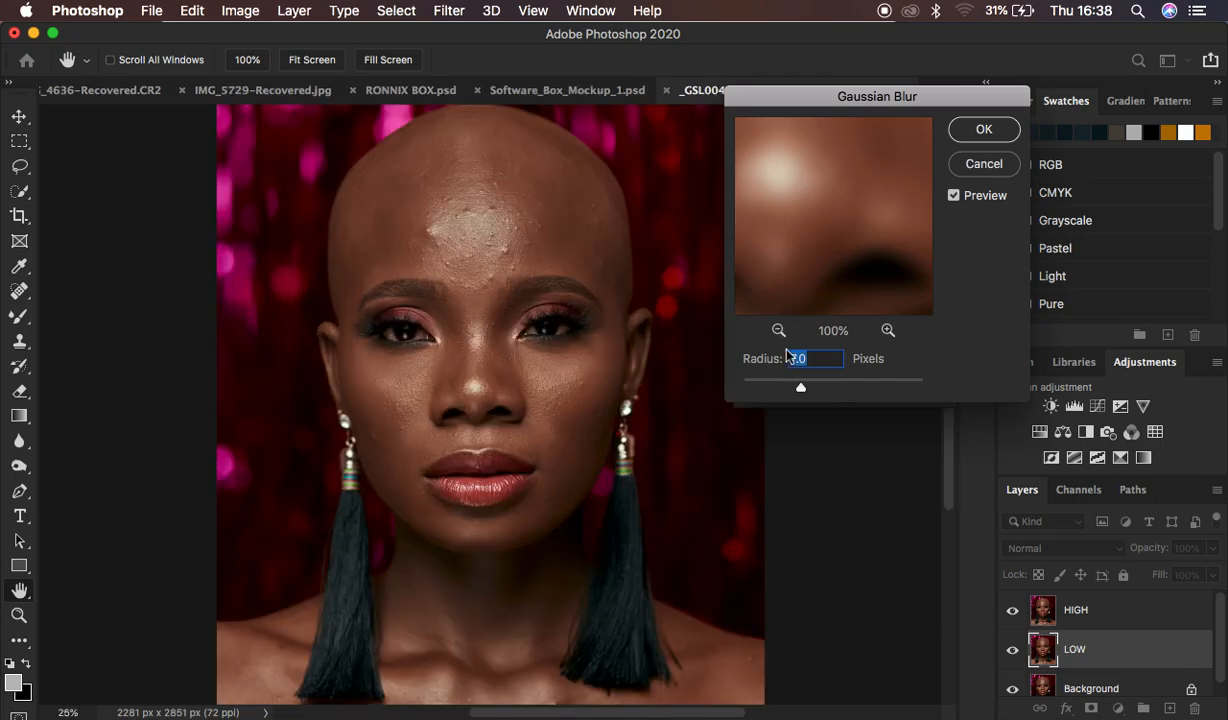
pyautogui.moveTo(800, 386)
pyautogui.mouseDown()
pyautogui.moveTo(789, 386)
pyautogui.moveTo(800, 388)
pyautogui.mouseUp()
pyautogui.moveTo(800, 389); pyautogui.dragTo(801, 387)
pyautogui.moveTo(775, 175); pyautogui.dragTo(825, 277)
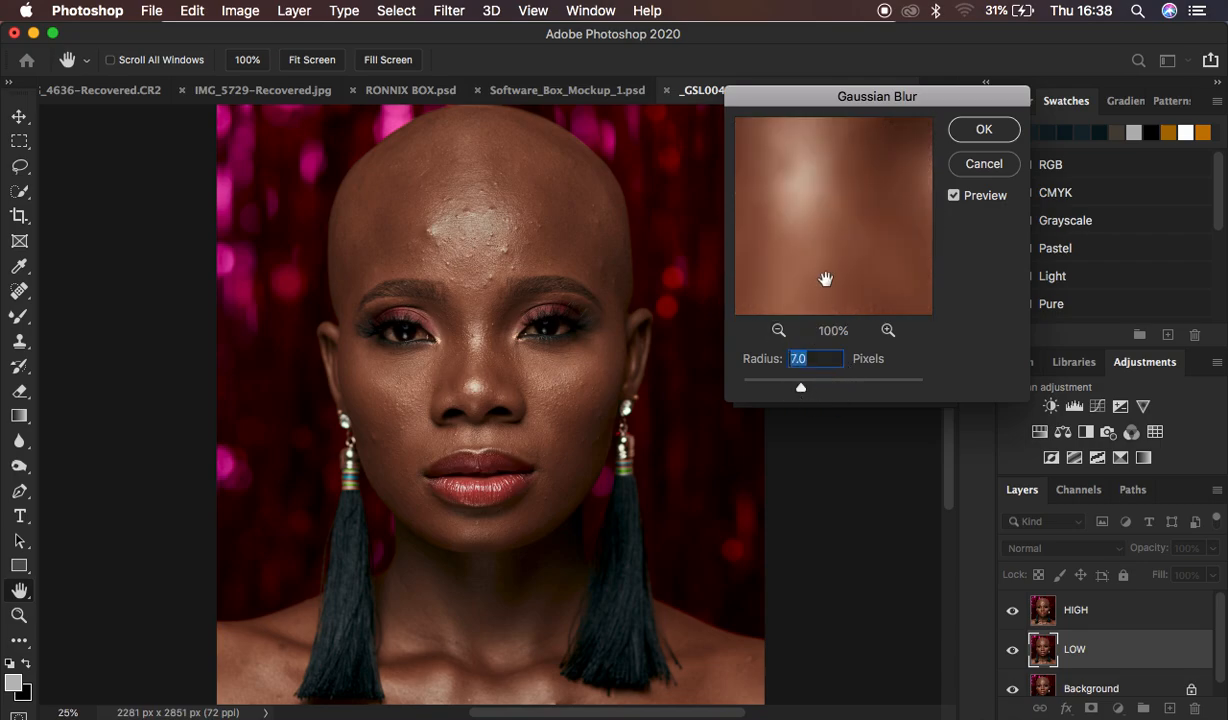
pyautogui.click(976, 131)
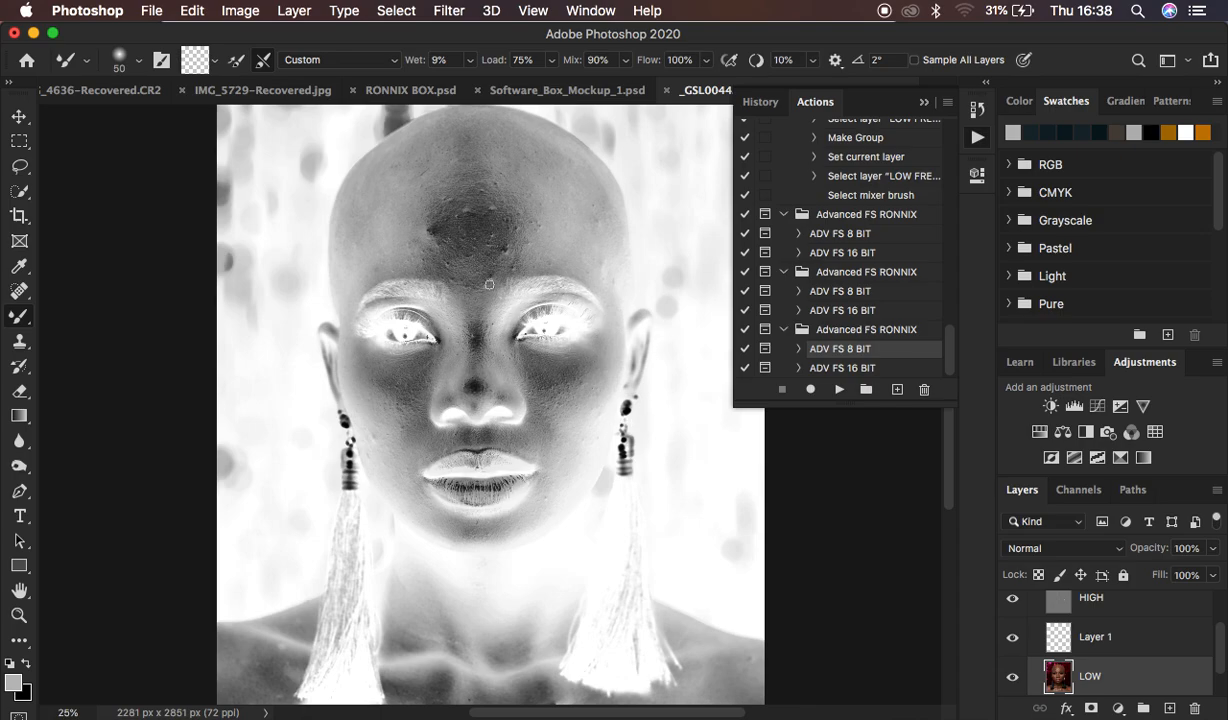
# Examine the skin texture around the nose and cheeks up close in the inverted black-and-white check view
pyautogui.press('super+equal')
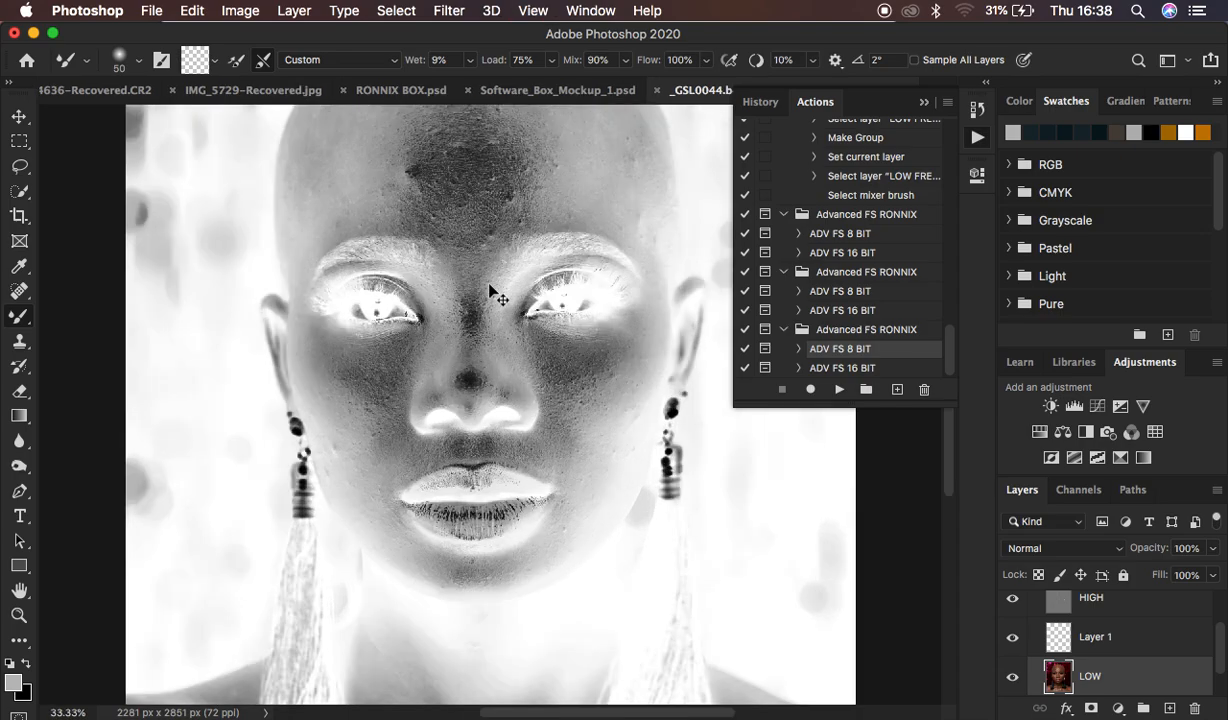
pyautogui.press('super+equal')
pyautogui.press('super+equal')
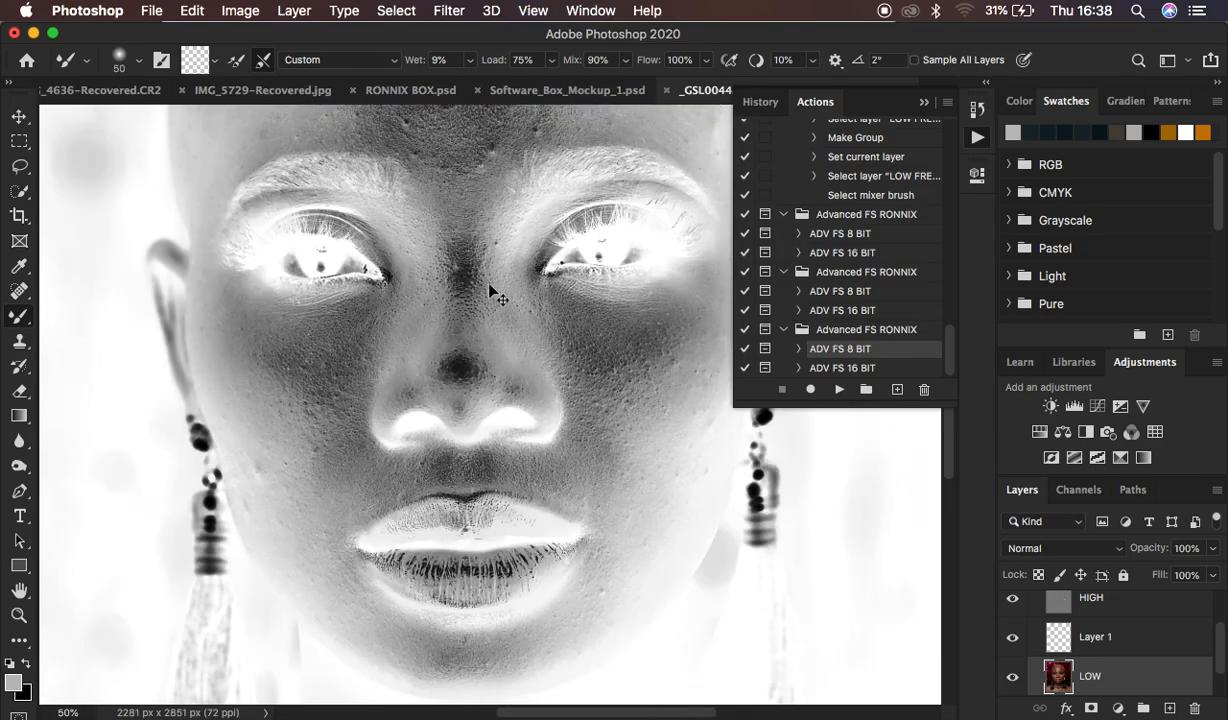
pyautogui.press('super+equal')
pyautogui.press('super+equal')
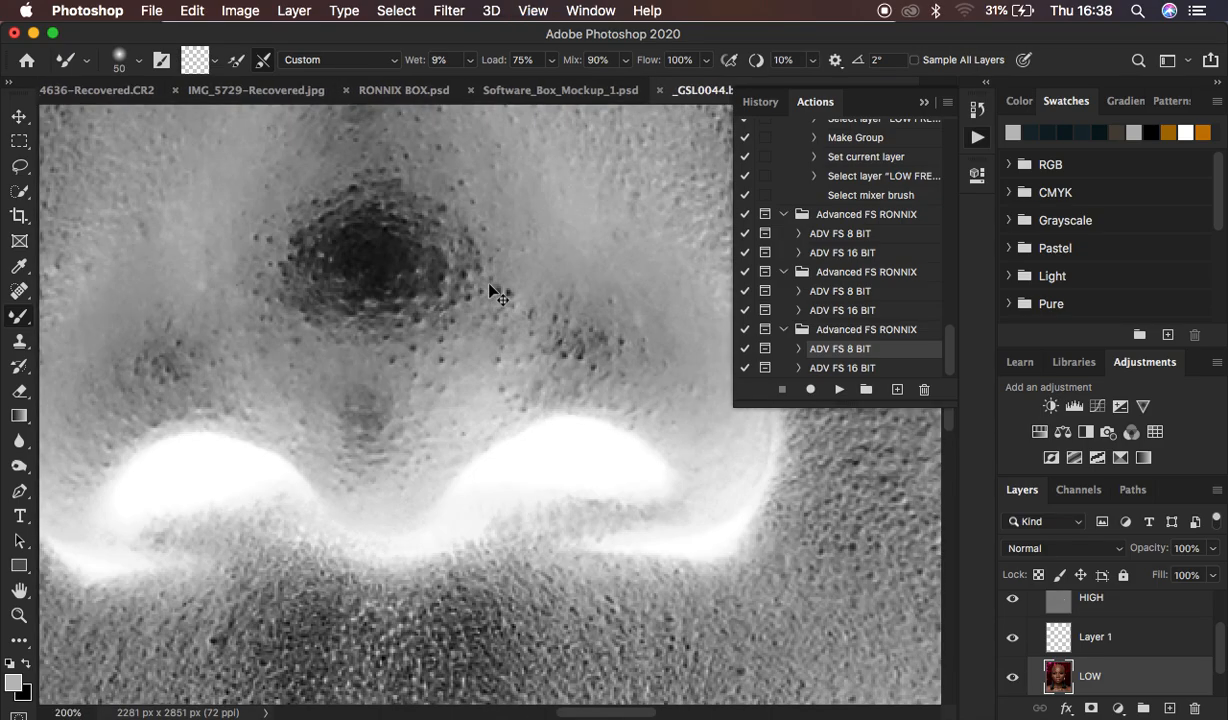
pyautogui.press('super+minus')
pyautogui.press('super+minus')
pyautogui.press('super+minus')
pyautogui.press('super+minus')
pyautogui.press('super+minus')
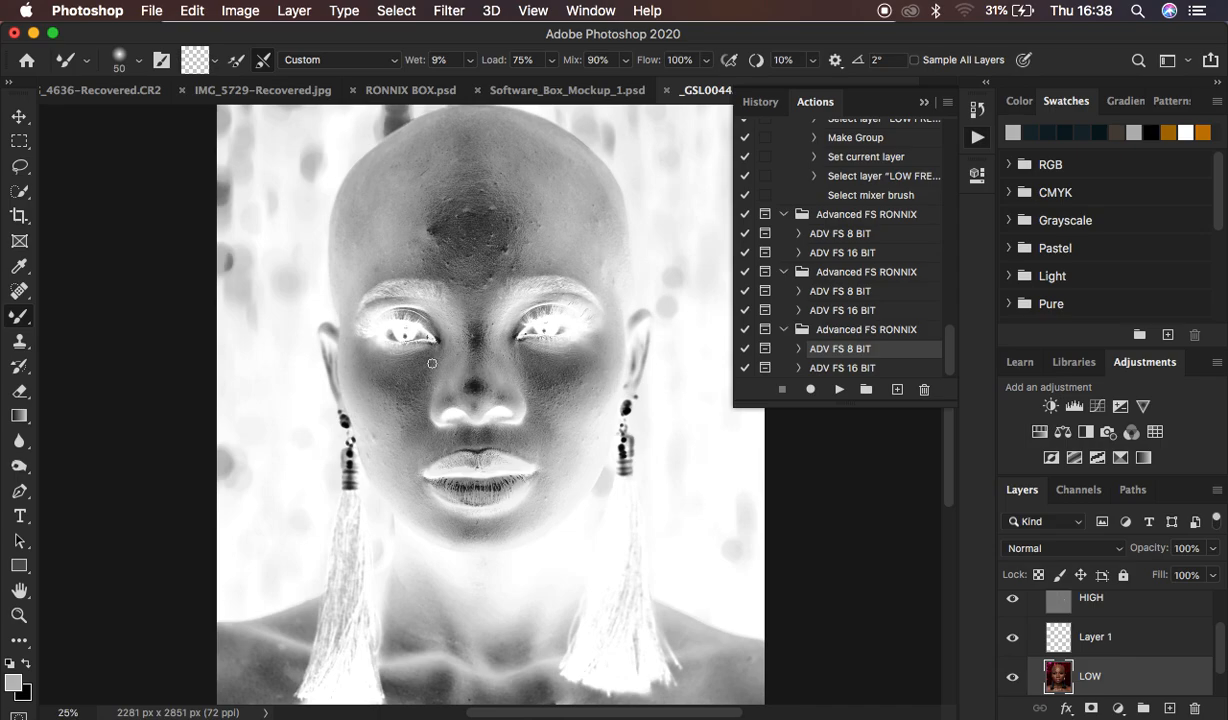
# Blend the skin on the cheek beside the mouth on the LOW layer using the Mixer Brush at size 150
pyautogui.press(']')
pyautogui.press(']')
pyautogui.press(']')
pyautogui.press(']')
pyautogui.press(']')
pyautogui.press(']')
pyautogui.press(']')
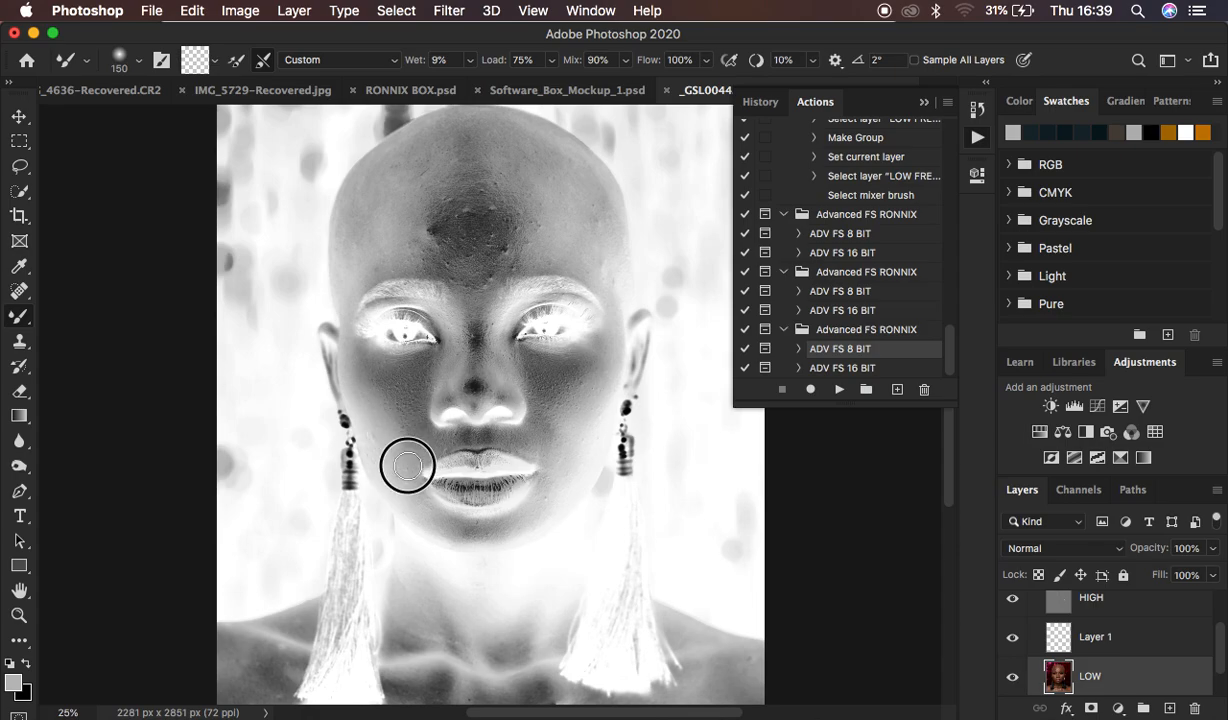
pyautogui.moveTo(407, 466); pyautogui.dragTo(393, 446)
# Compare the portrait with and without the CHECK LAYERS and ADV FS 8 BIT groups by toggling their visibility
pyautogui.scroll(3, 1100, 614)
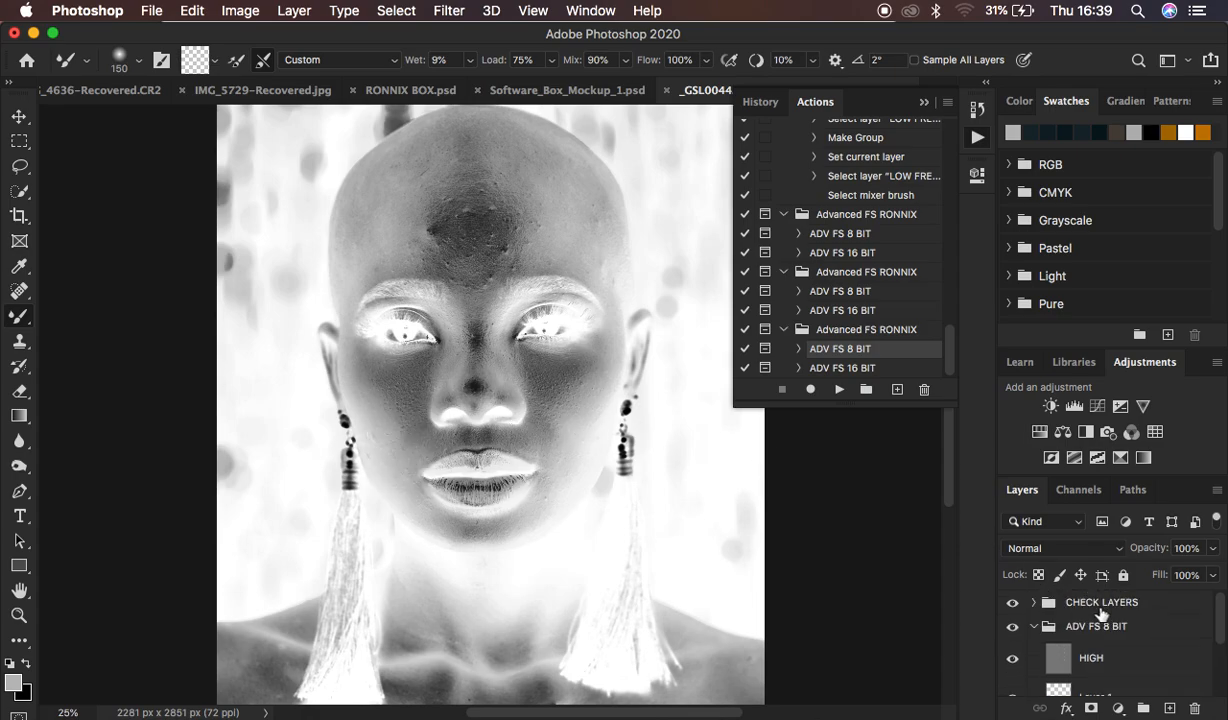
pyautogui.click(1012, 602)
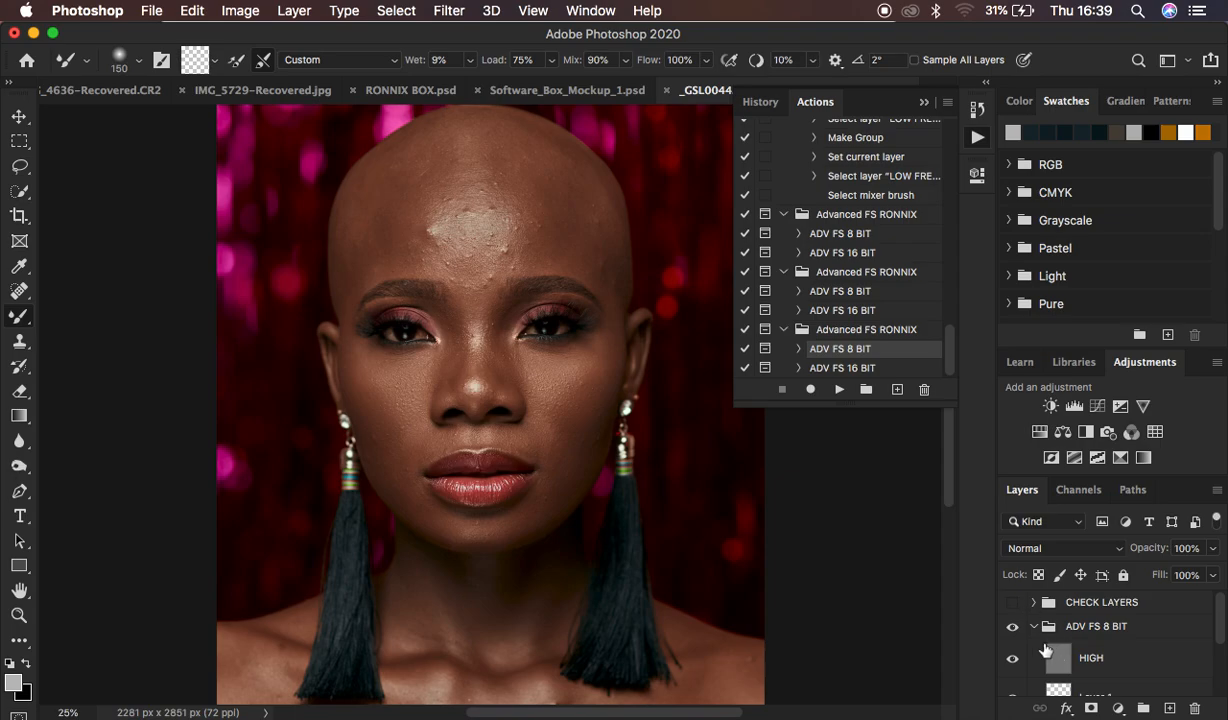
pyautogui.click(1012, 626)
pyautogui.click(1011, 627)
pyautogui.click(1012, 603)
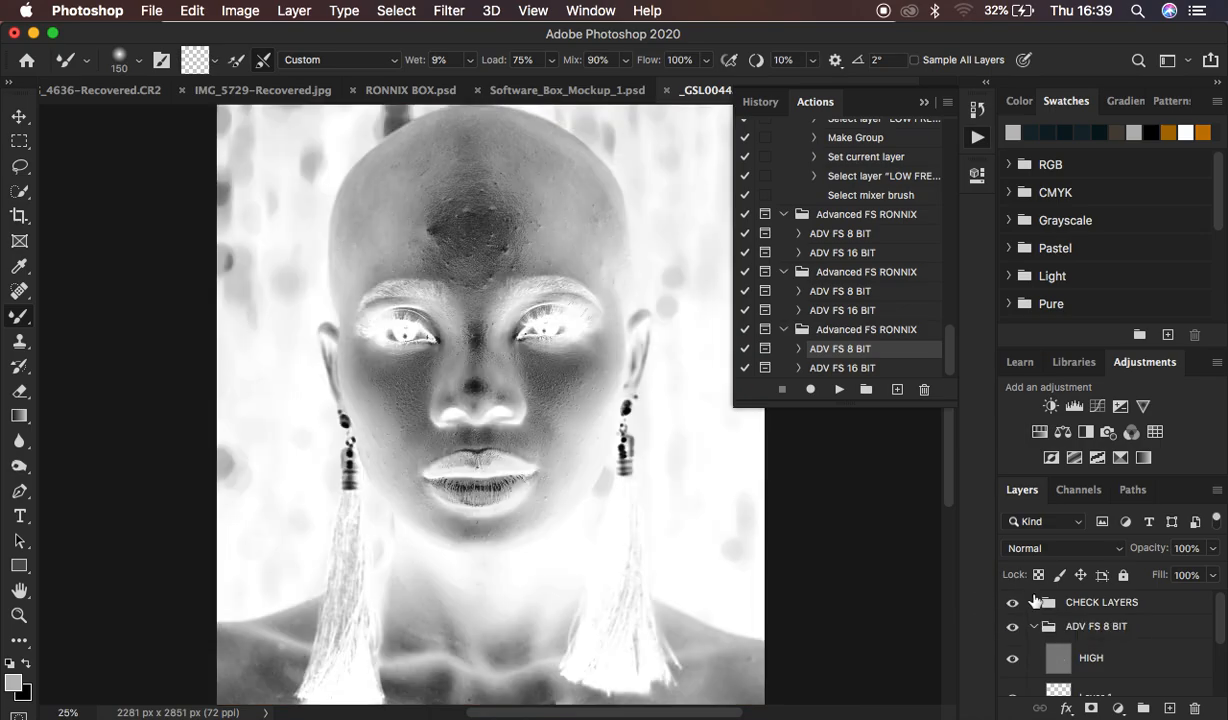
# Set the black input level of Levels 1 in the CHECK LAYERS group to 0 and shift its midtone slider toward the shadows
pyautogui.click(1034, 602)
pyautogui.scroll(-3, 1098, 630)
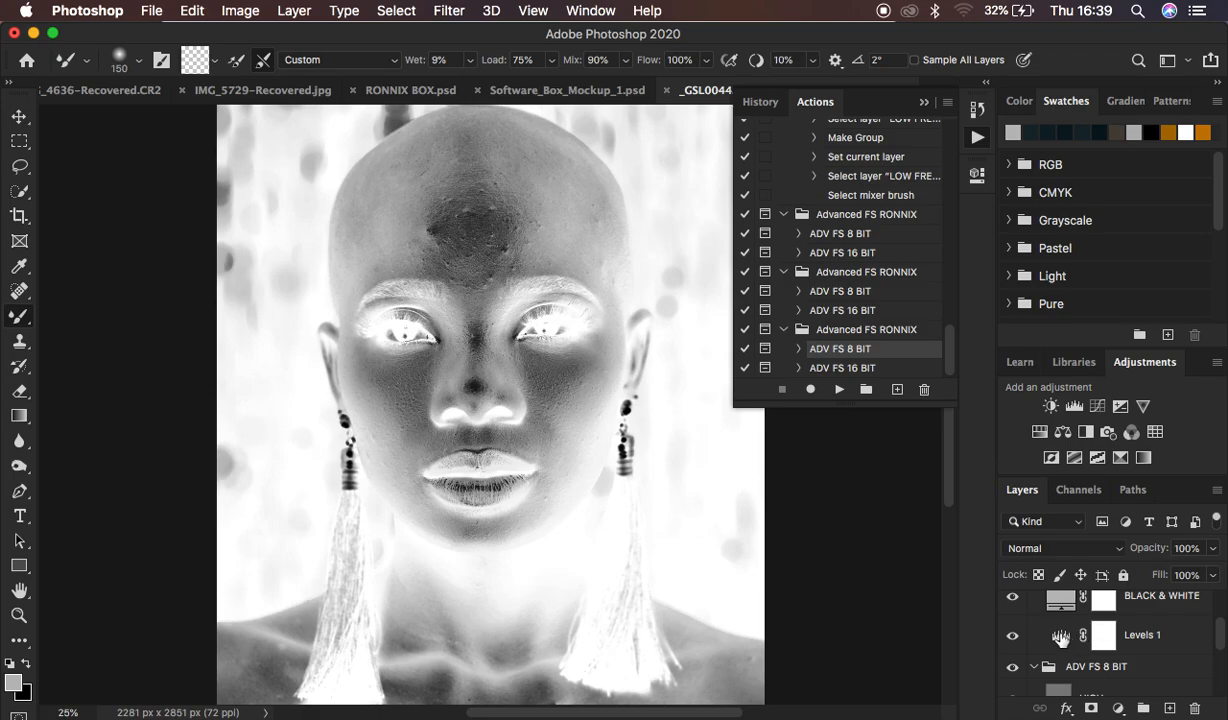
pyautogui.doubleClick(1060, 637)
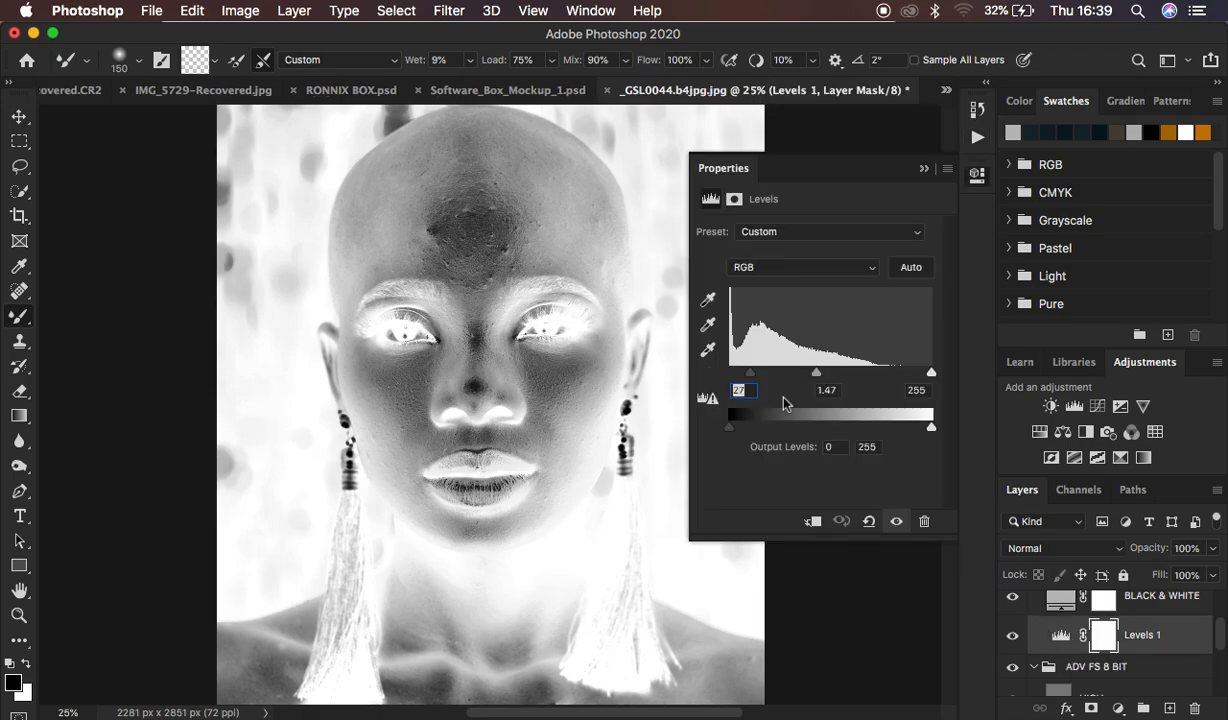
pyautogui.moveTo(752, 376)
pyautogui.mouseDown()
pyautogui.moveTo(776, 370)
pyautogui.moveTo(732, 373)
pyautogui.mouseUp()
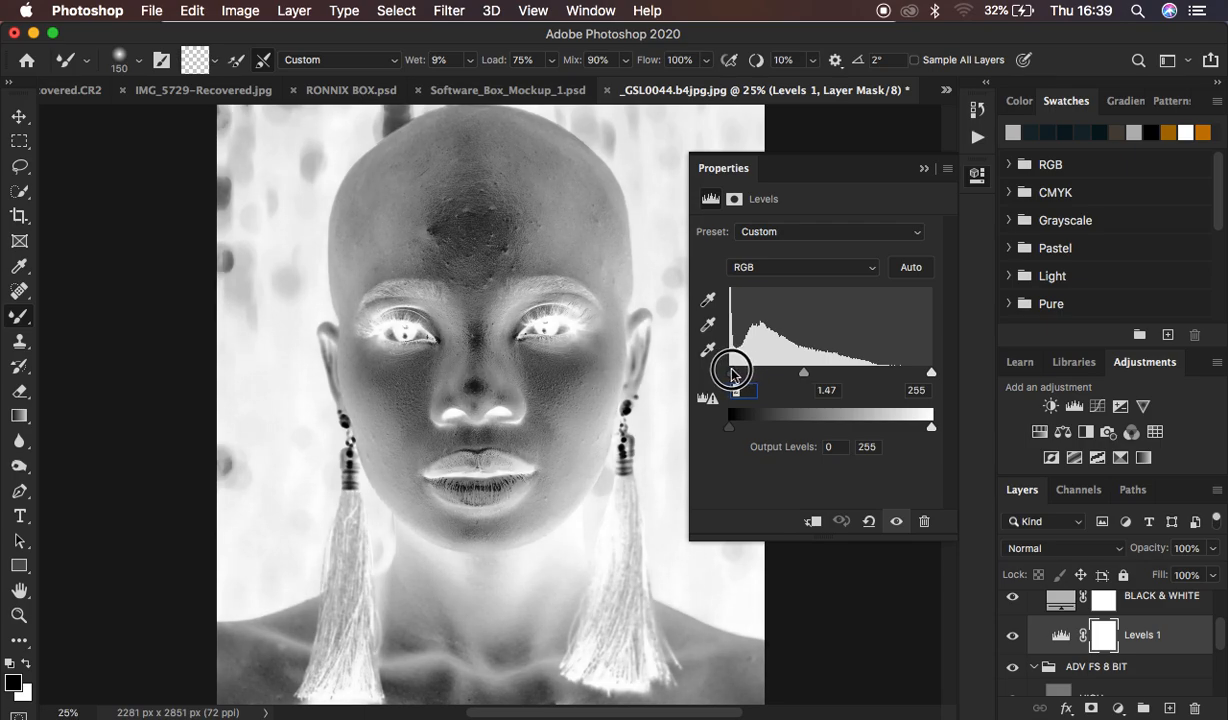
pyautogui.moveTo(731, 373); pyautogui.dragTo(726, 373)
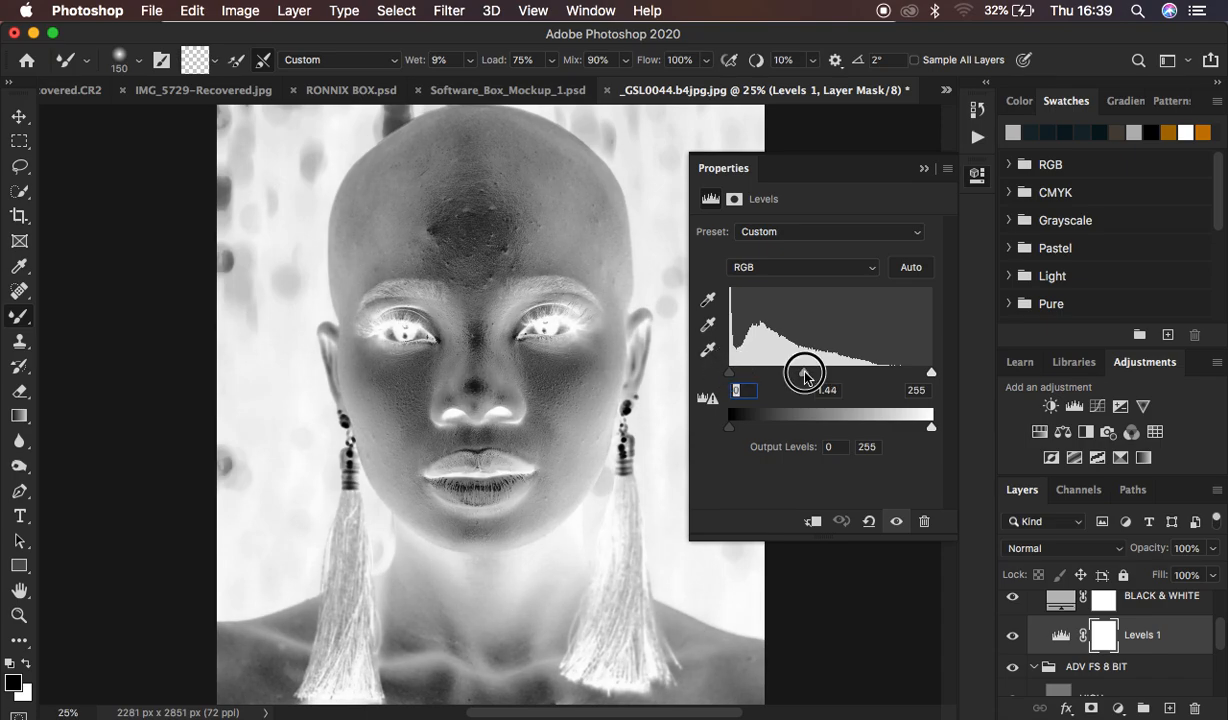
pyautogui.moveTo(805, 374); pyautogui.dragTo(790, 375)
pyautogui.click(923, 168)
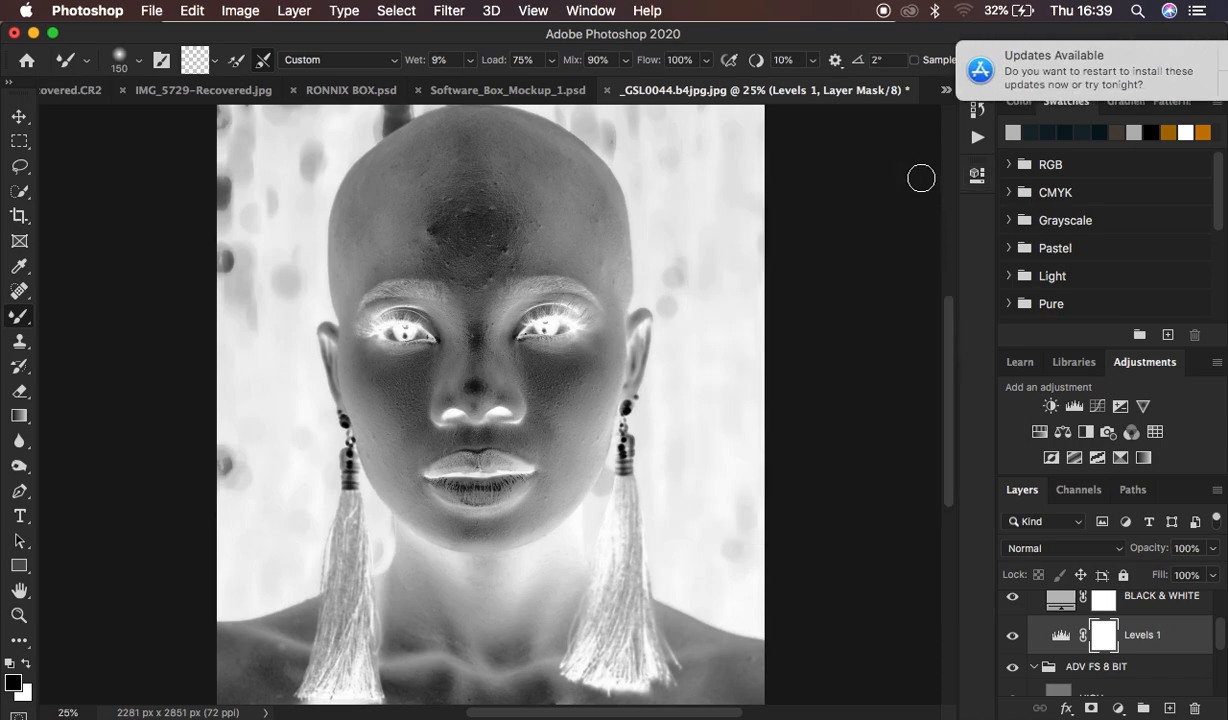
# Postpone the system update notification with Remind Me Tomorrow
pyautogui.click(1190, 88)
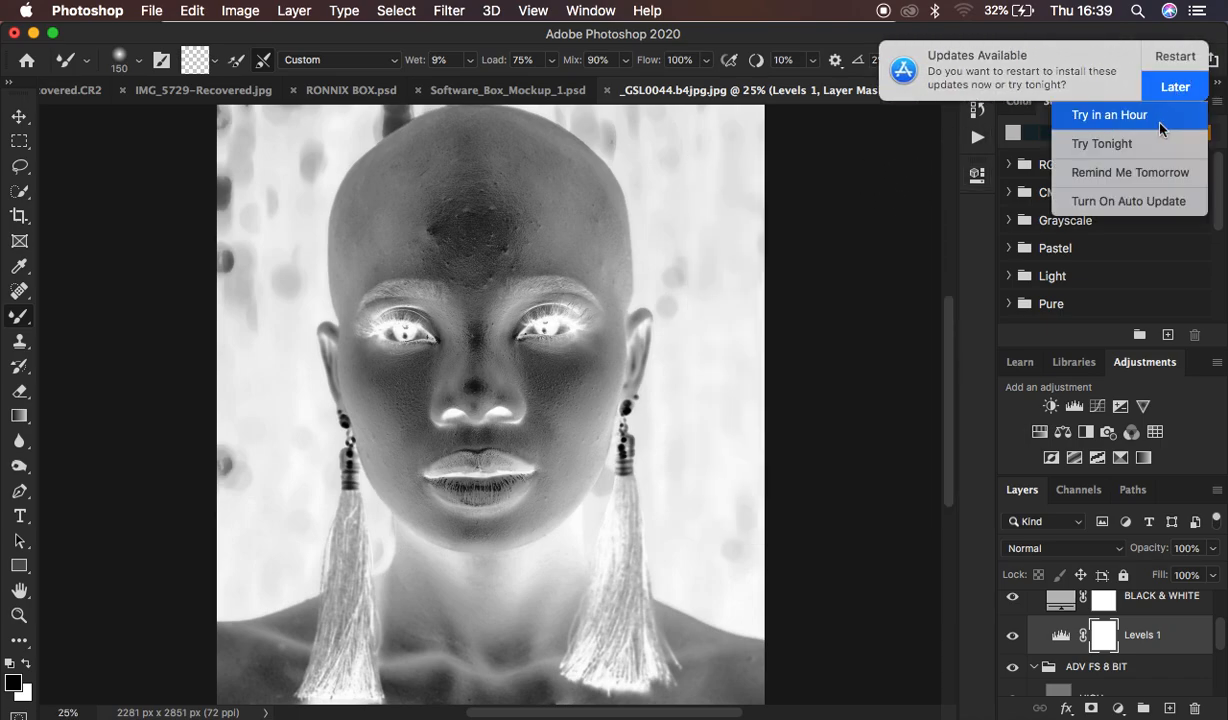
pyautogui.click(1150, 174)
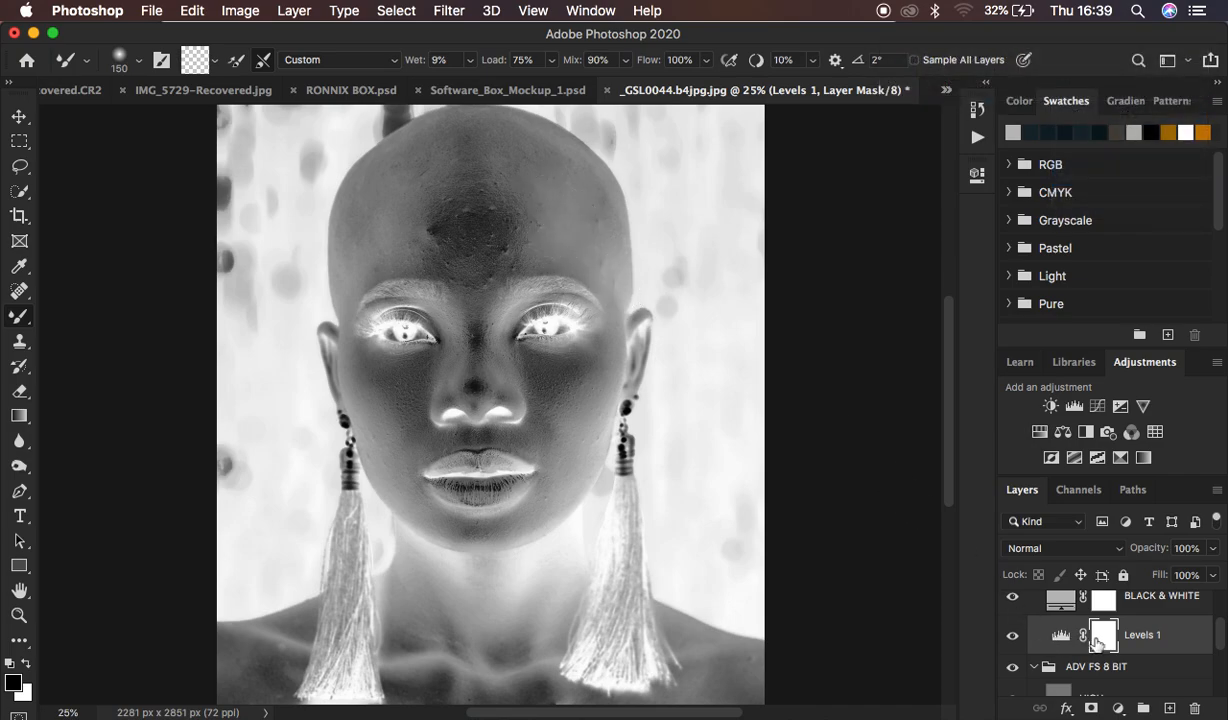
# Blend the uneven tones on the sides of the forehead on the LOW layer using the Mixer Brush at size 250
pyautogui.scroll(-3, 1097, 642)
pyautogui.click(1060, 674)
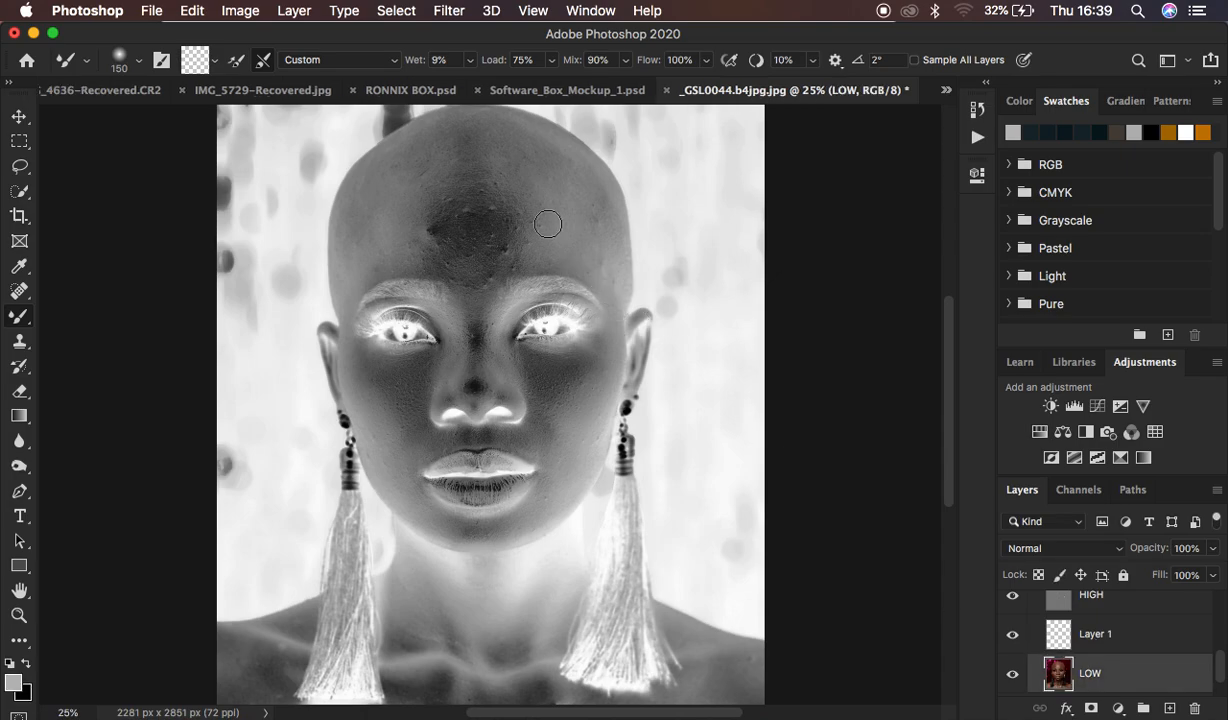
pyautogui.press(']')
pyautogui.press(']')
pyautogui.press(']')
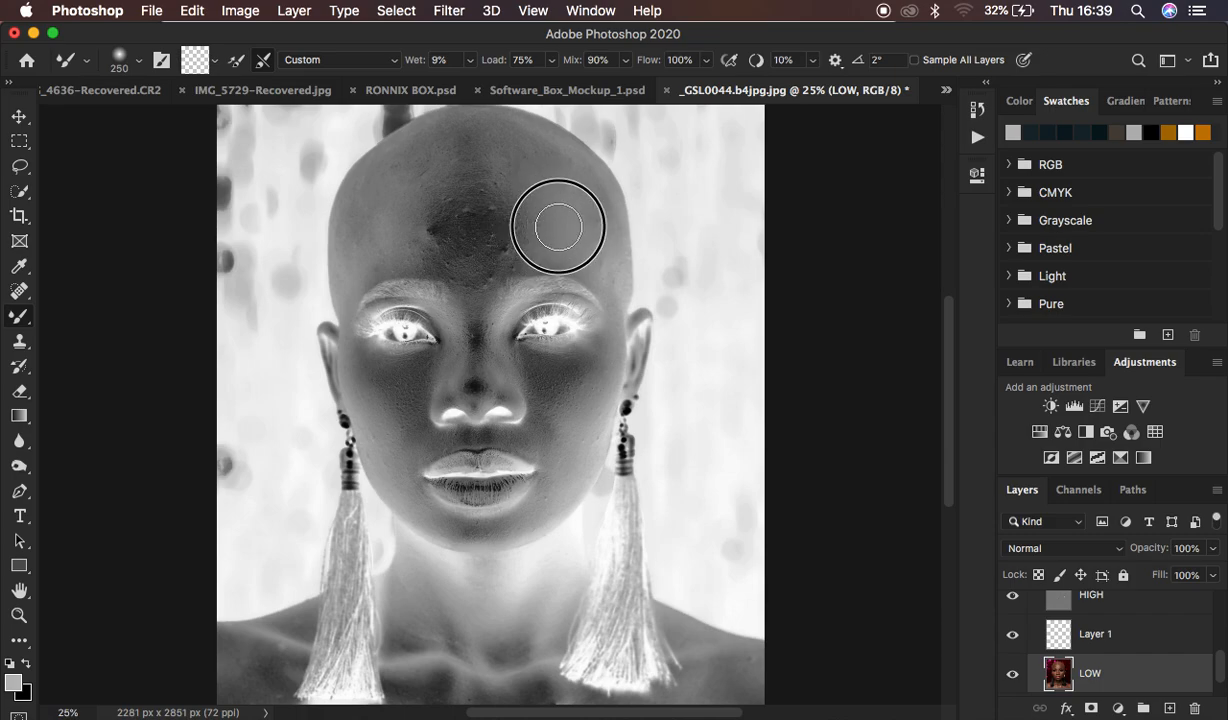
pyautogui.moveTo(376, 202)
pyautogui.mouseDown()
pyautogui.moveTo(455, 170)
pyautogui.moveTo(403, 192)
pyautogui.moveTo(408, 247)
pyautogui.moveTo(418, 243)
pyautogui.moveTo(381, 255)
pyautogui.moveTo(370, 238)
pyautogui.moveTo(381, 263)
pyautogui.mouseUp()
# Reduce the Mixer Brush to size 175 and blend the cheek between the nose and the earring on the LOW layer
pyautogui.press('[')
pyautogui.press('[')
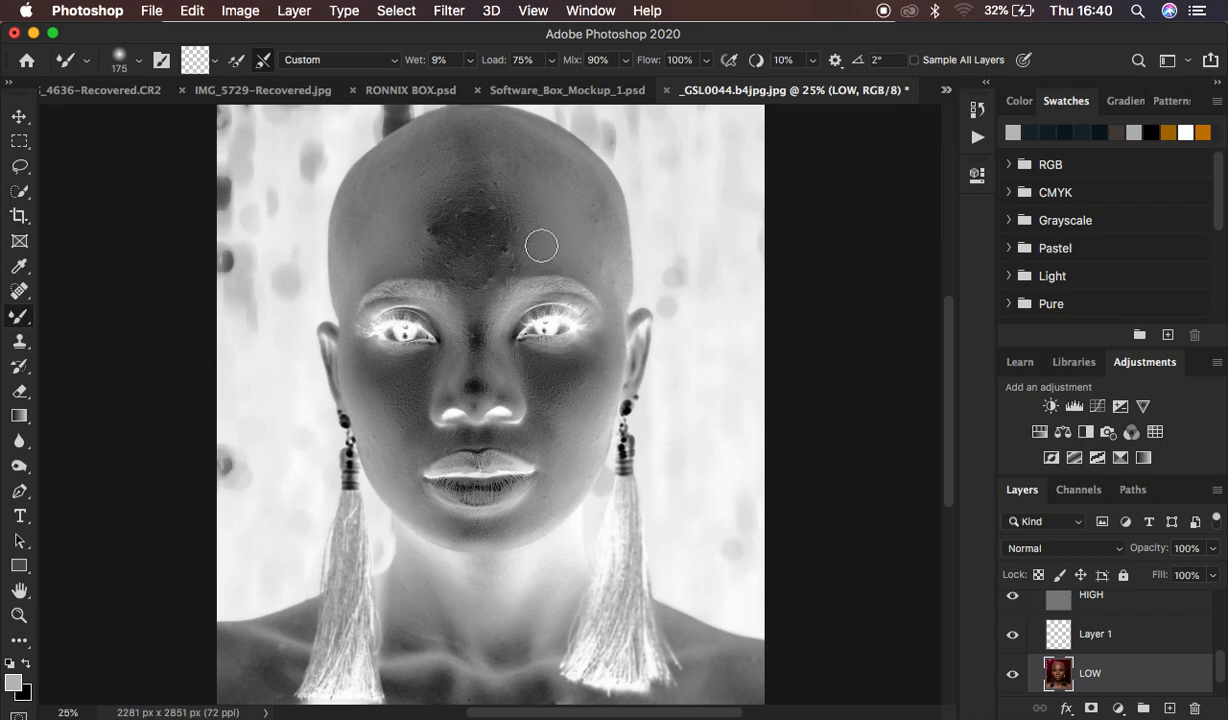
pyautogui.moveTo(570, 425)
pyautogui.mouseDown()
pyautogui.moveTo(563, 468)
pyautogui.moveTo(535, 440)
pyautogui.mouseUp()
# Select the HIGH layer and compare the forehead's texture with the CHECK LAYERS group hidden and shown
pyautogui.click(1107, 604)
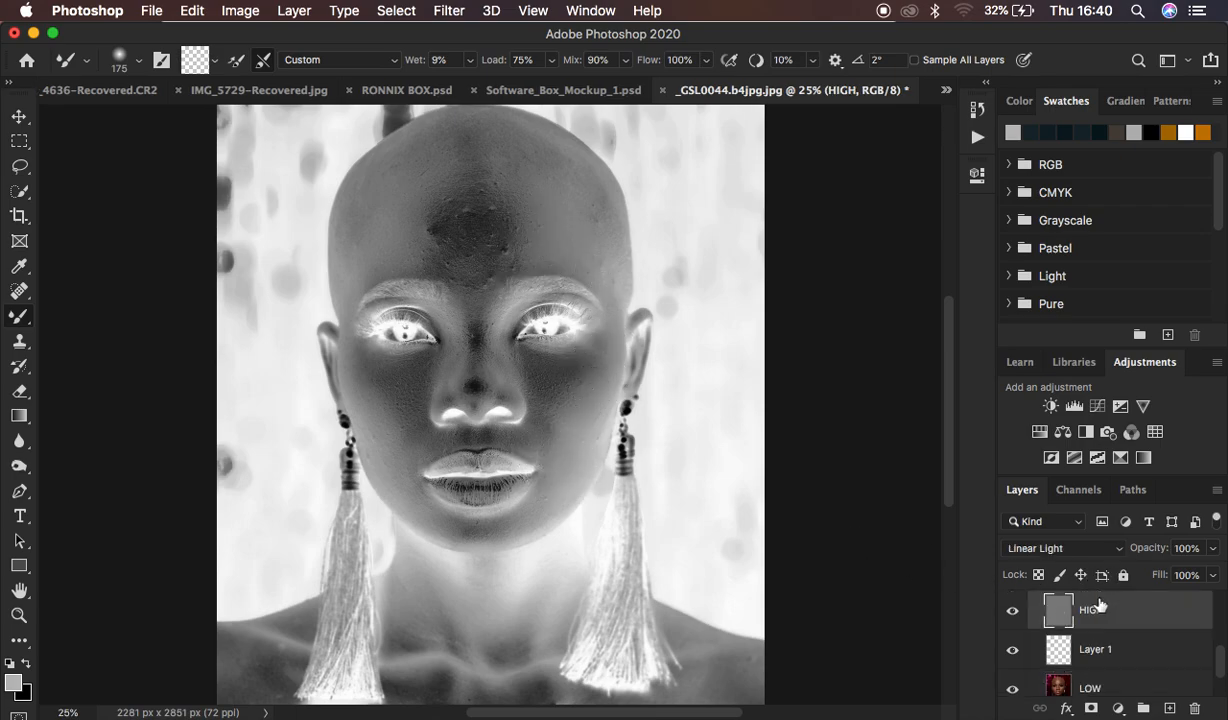
pyautogui.press('super+plus')
pyautogui.press('super+plus')
pyautogui.press('super+plus')
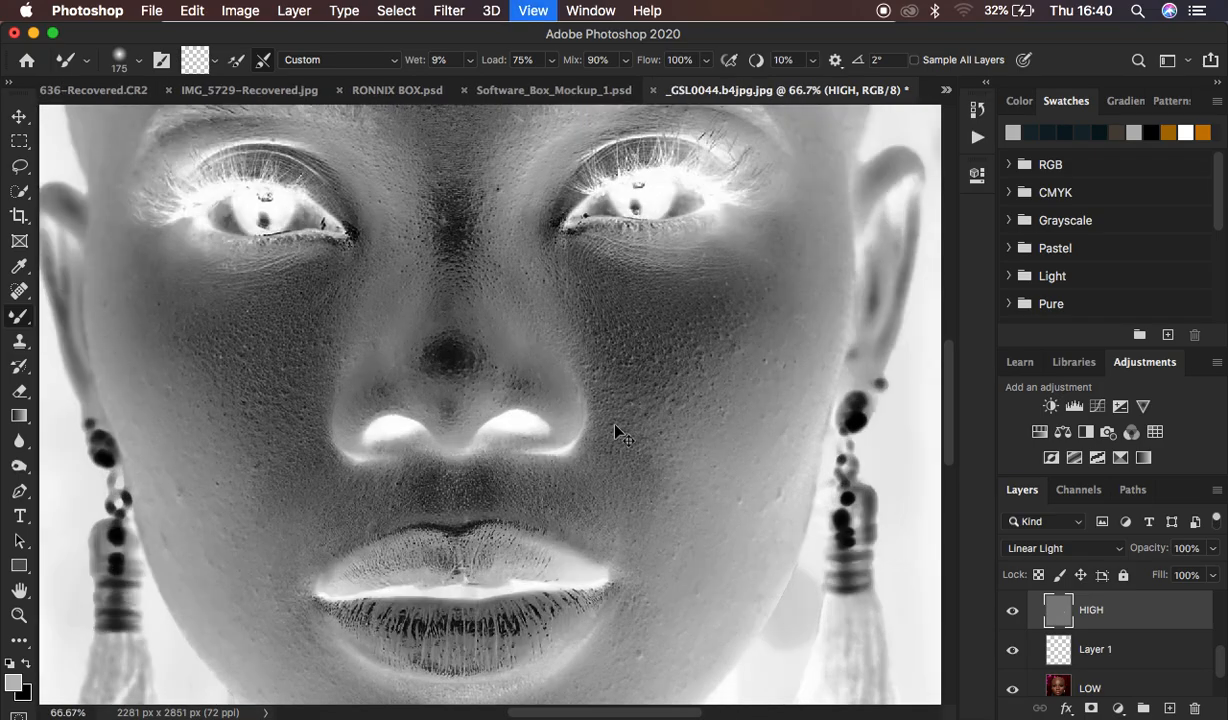
pyautogui.scroll(10, 717, 352)
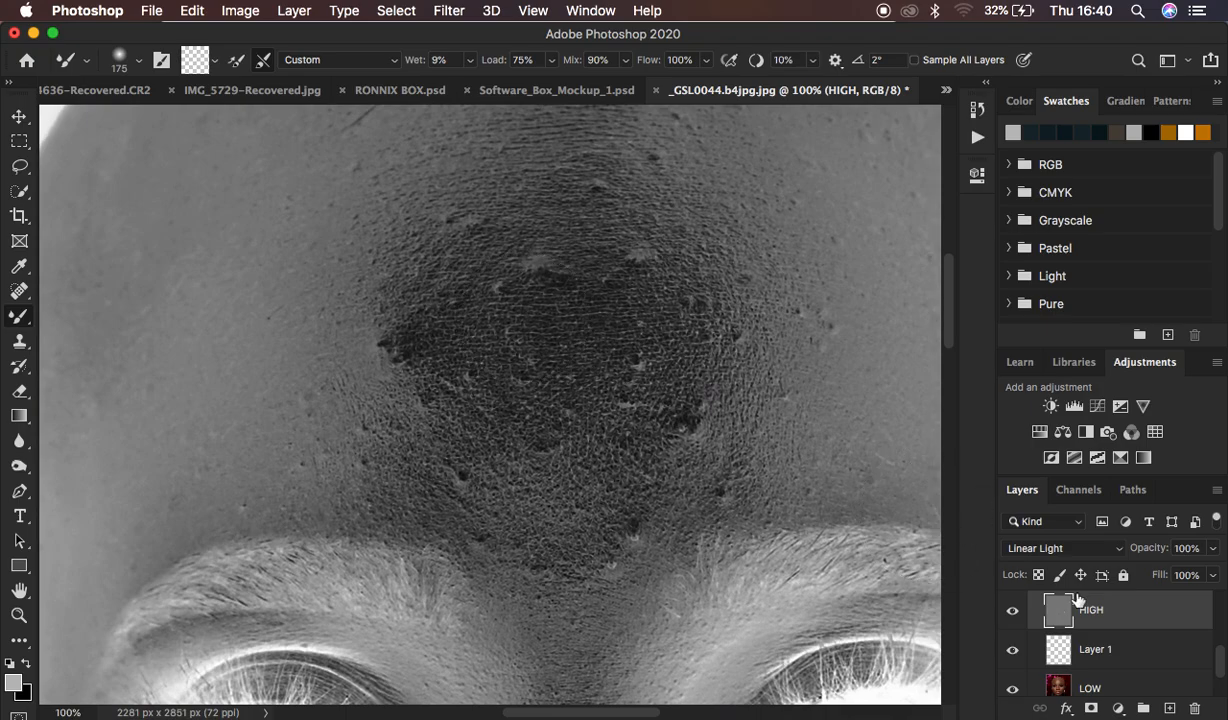
pyautogui.scroll(5, 1060, 600)
pyautogui.click(1033, 603)
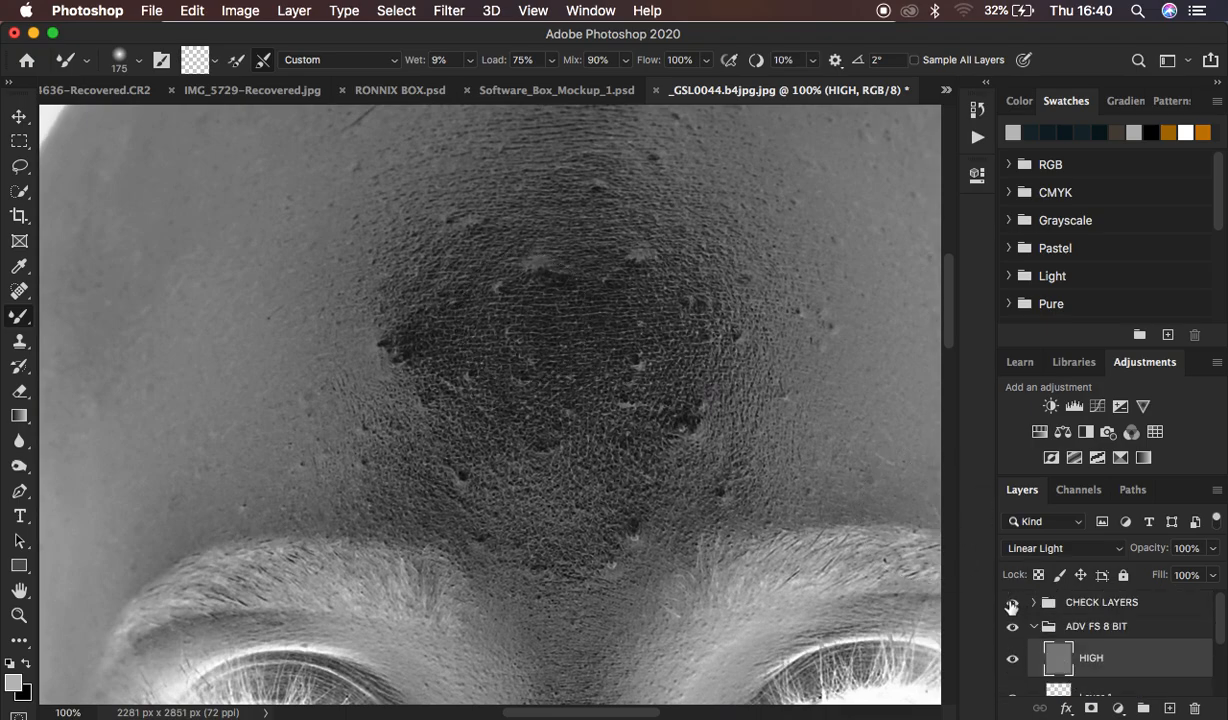
pyautogui.click(1011, 602)
pyautogui.click(1010, 603)
pyautogui.click(1010, 603)
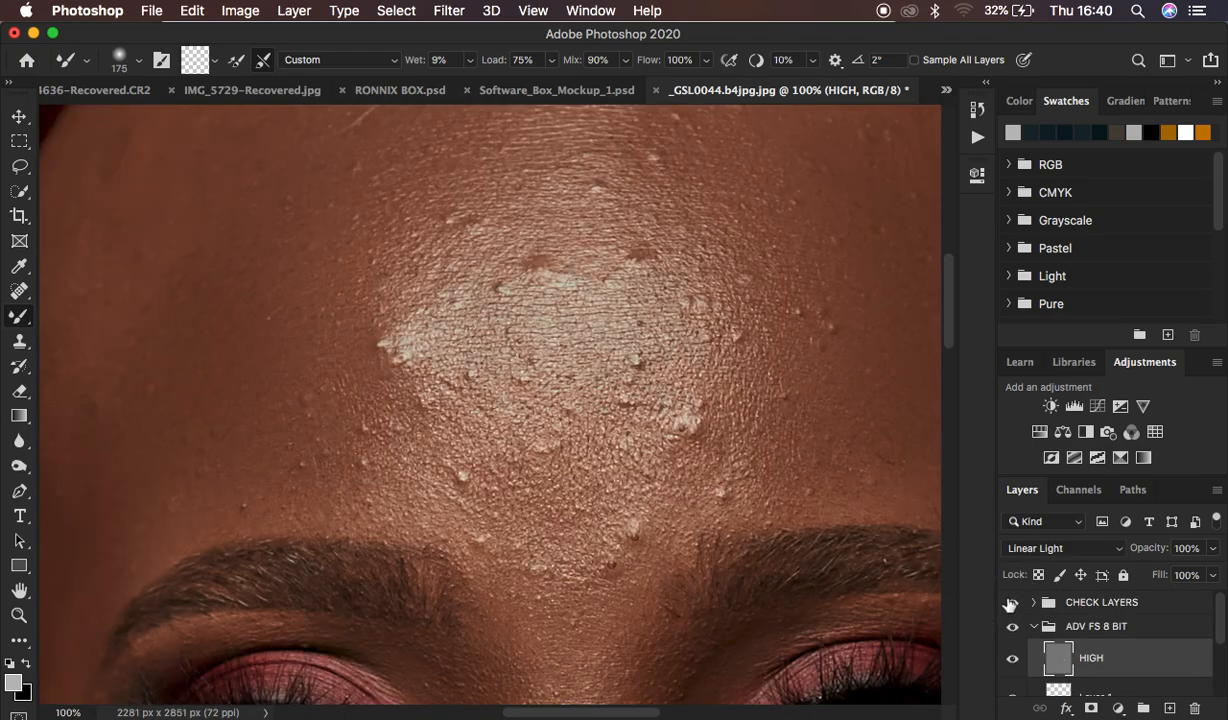
pyautogui.click(1010, 603)
pyautogui.click(1010, 603)
pyautogui.click(1010, 603)
pyautogui.click(1010, 603)
pyautogui.click(1010, 603)
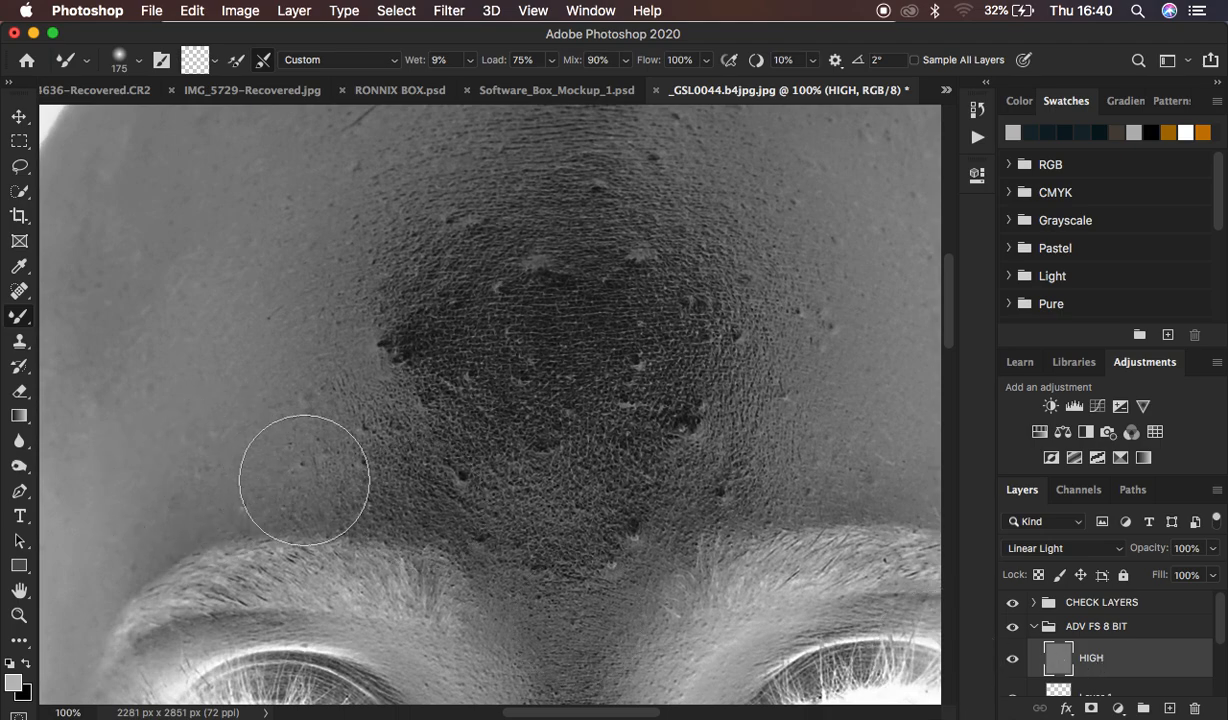
# Reduce the Mixer Brush to size 50
pyautogui.press('[')
pyautogui.press('[')
pyautogui.press('[')
pyautogui.press('[')
pyautogui.press('[')
pyautogui.press('[')
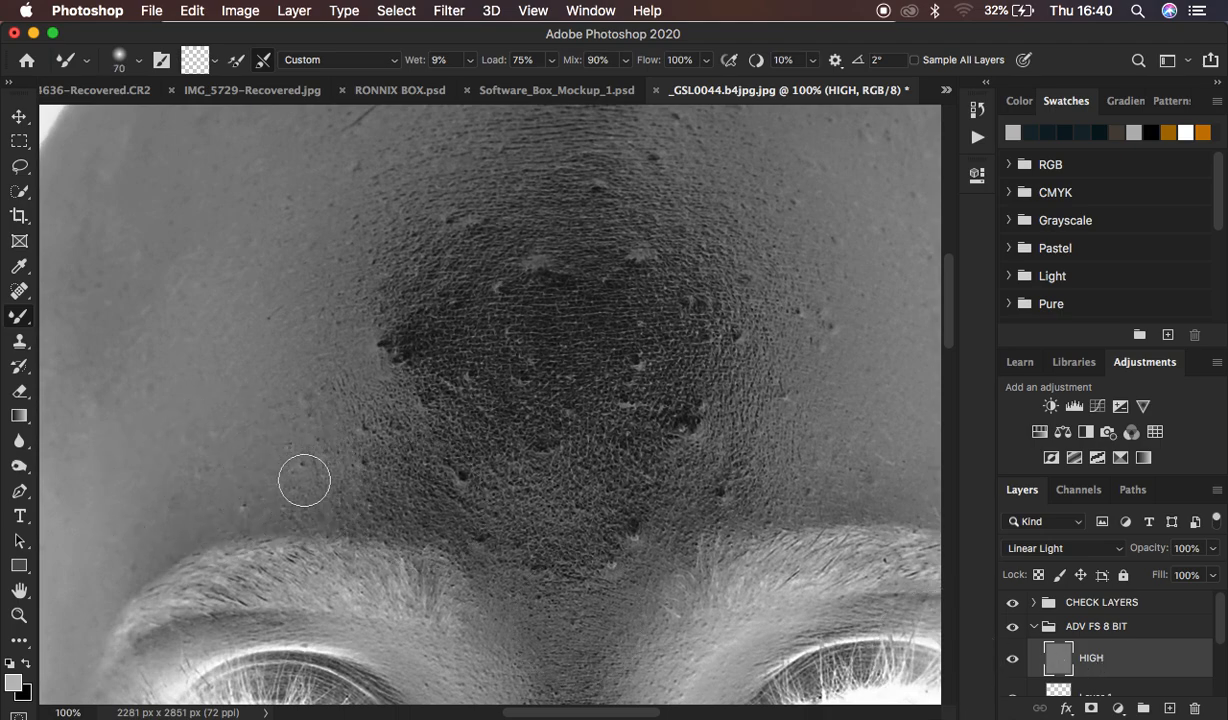
pyautogui.press('[')
pyautogui.press('[')
# Clone clean skin texture over the bumps on the lower forehead on the HIGH layer using the Clone Stamp at size 35
pyautogui.click(20, 342)
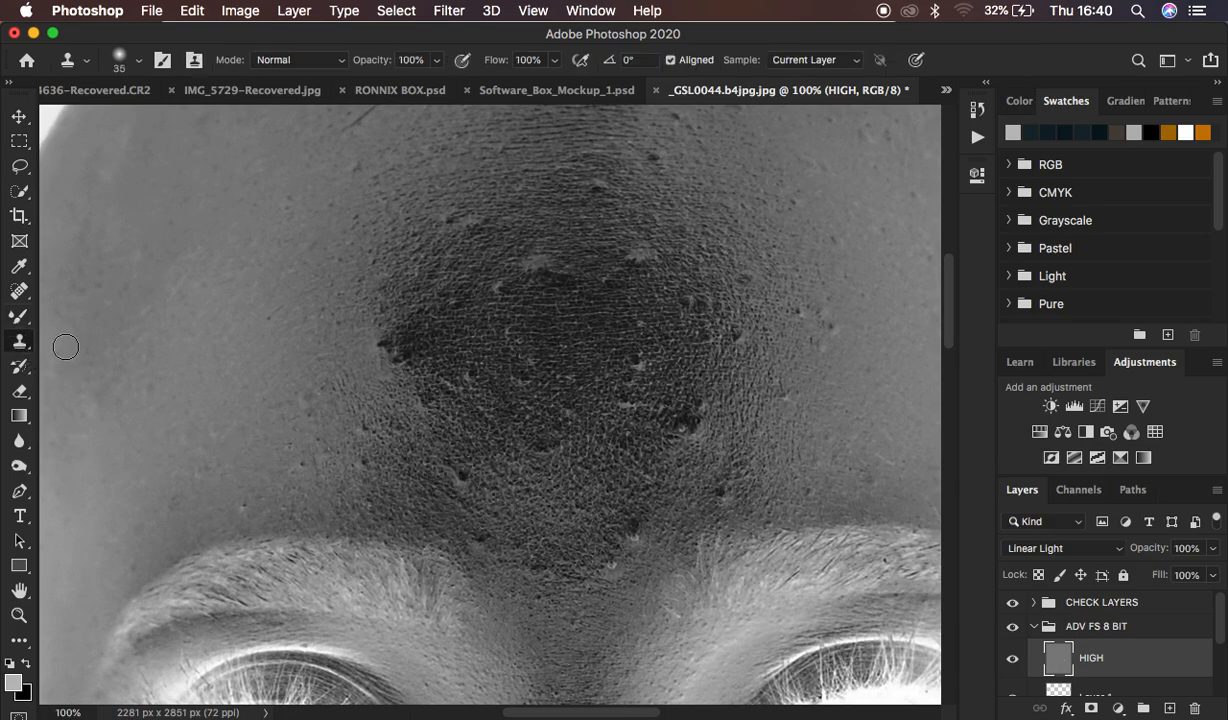
pyautogui.keyDown('alt'); pyautogui.click(507, 511); pyautogui.keyUp('alt')
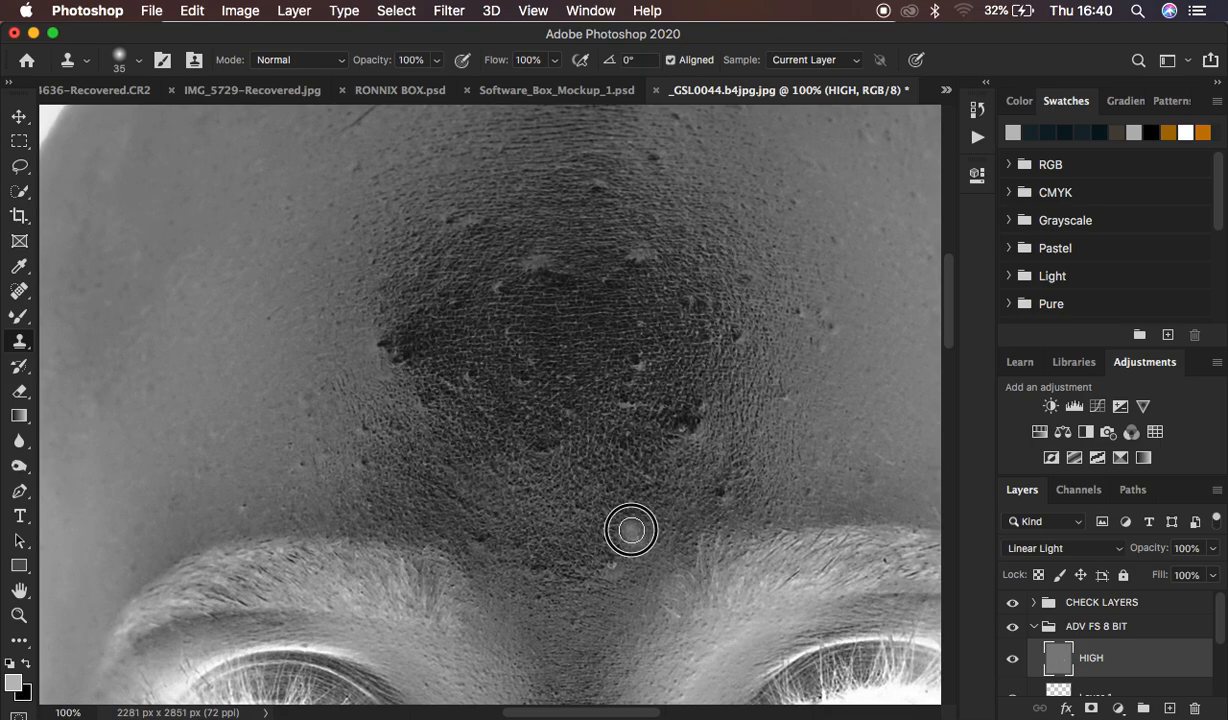
pyautogui.click(631, 530)
pyautogui.click(658, 534)
pyautogui.click(633, 533)
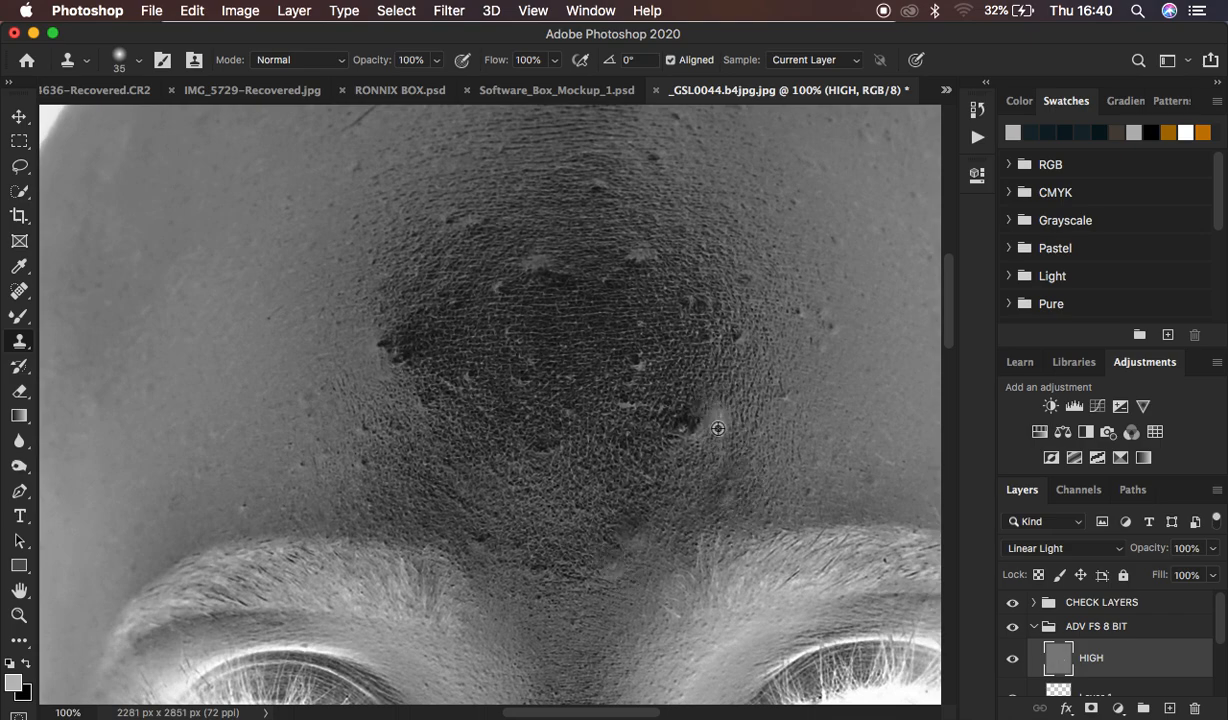
pyautogui.keyDown('alt'); pyautogui.click(718, 428); pyautogui.keyUp('alt')
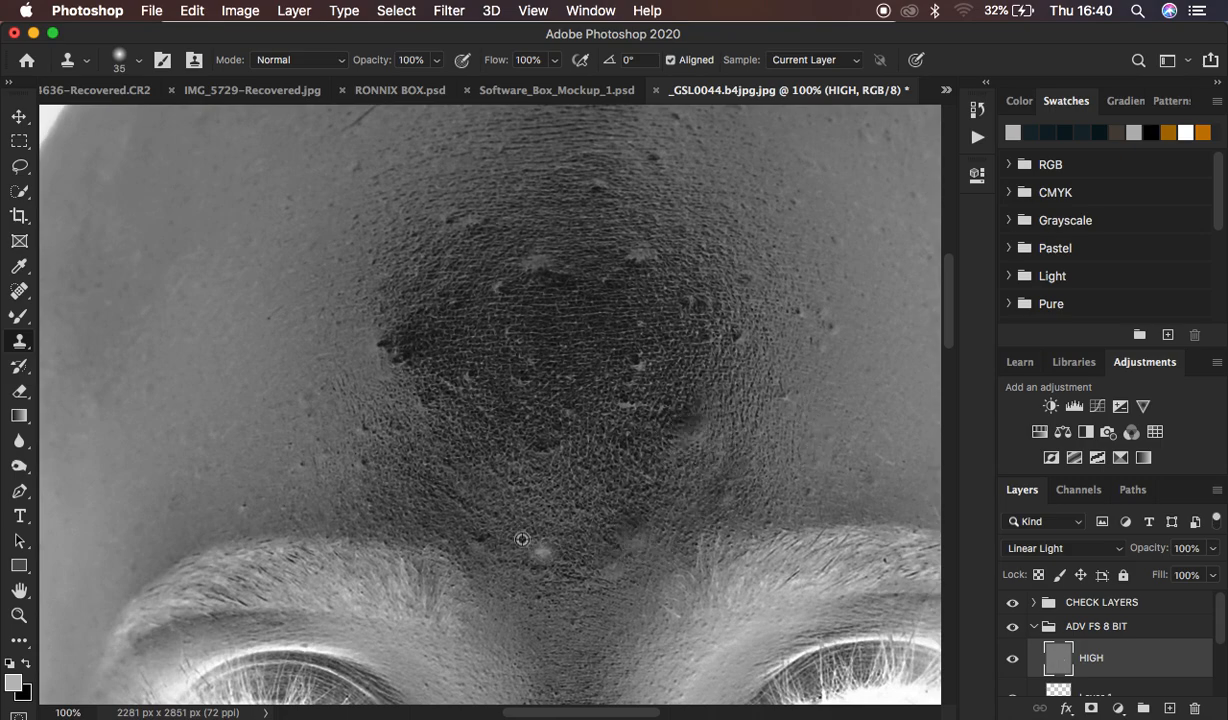
# Hide the CHECK LAYERS group and toggle the ADV FS 8 BIT group off and on to compare the forehead before and after
pyautogui.click(1012, 603)
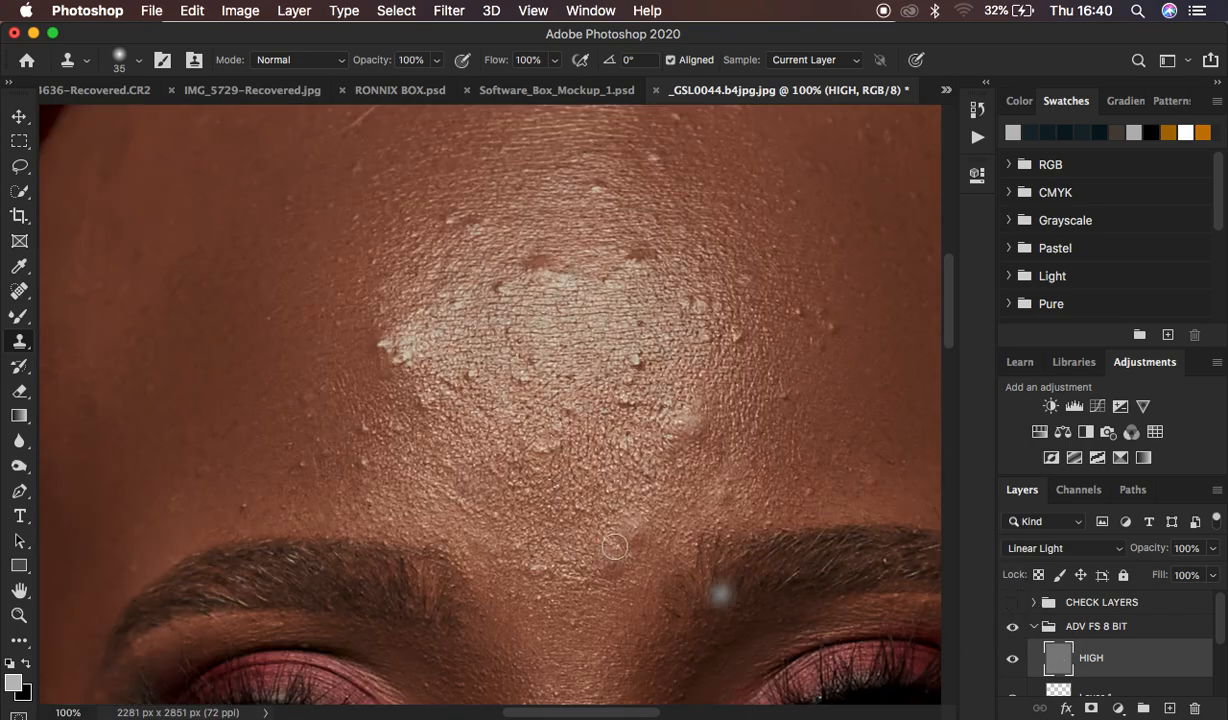
pyautogui.click(1012, 627)
pyautogui.click(1012, 627)
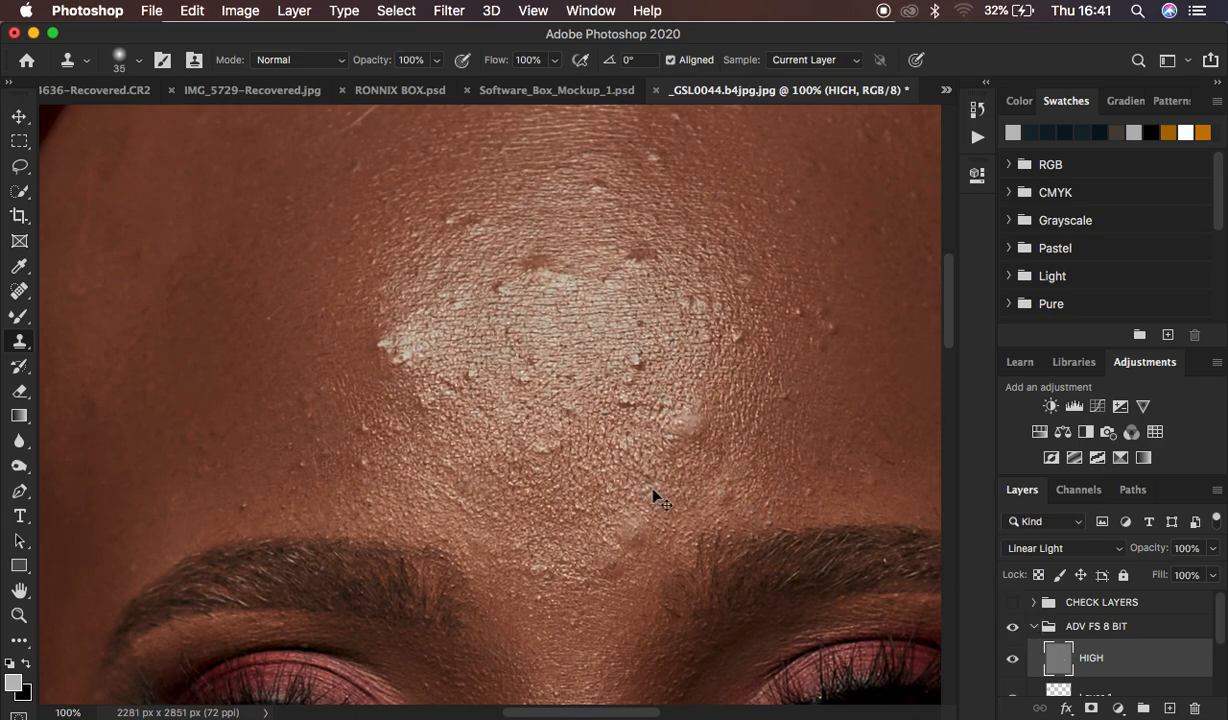
# Delete the ADV FS 8 BIT group together with its layers
pyautogui.press('super+minus')
pyautogui.press('super+minus')
pyautogui.press('super+minus')
pyautogui.press('super+equal')
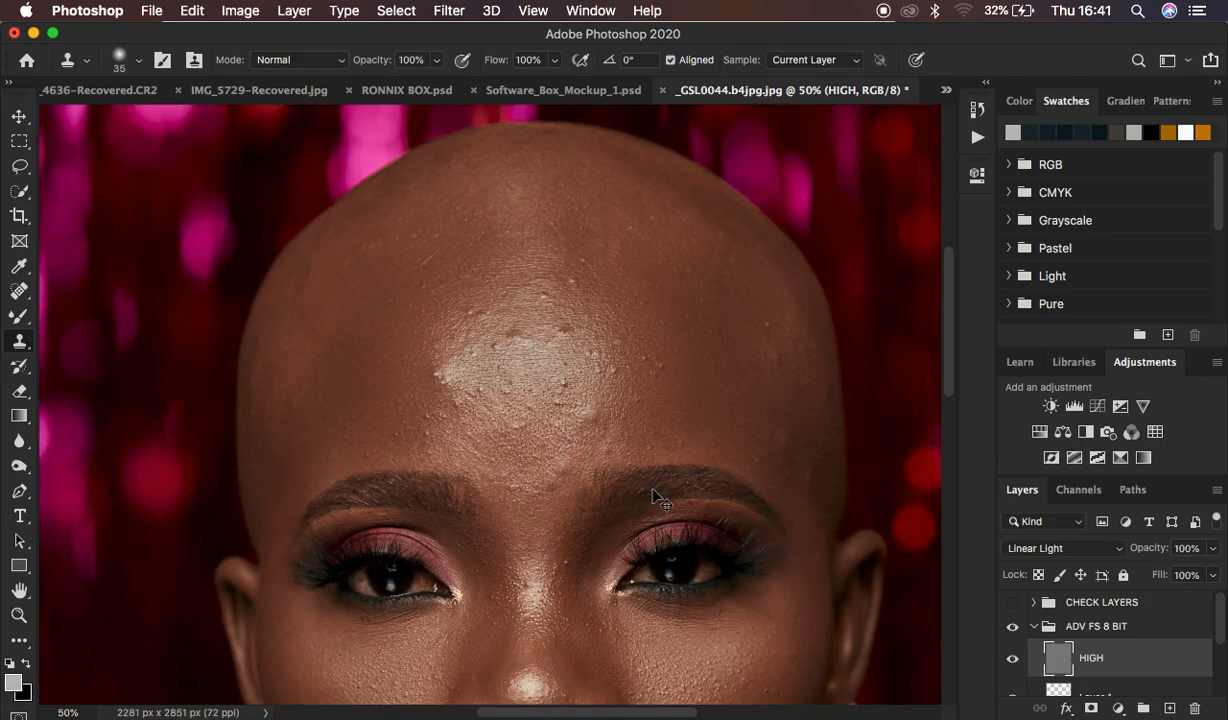
pyautogui.click(1110, 628)
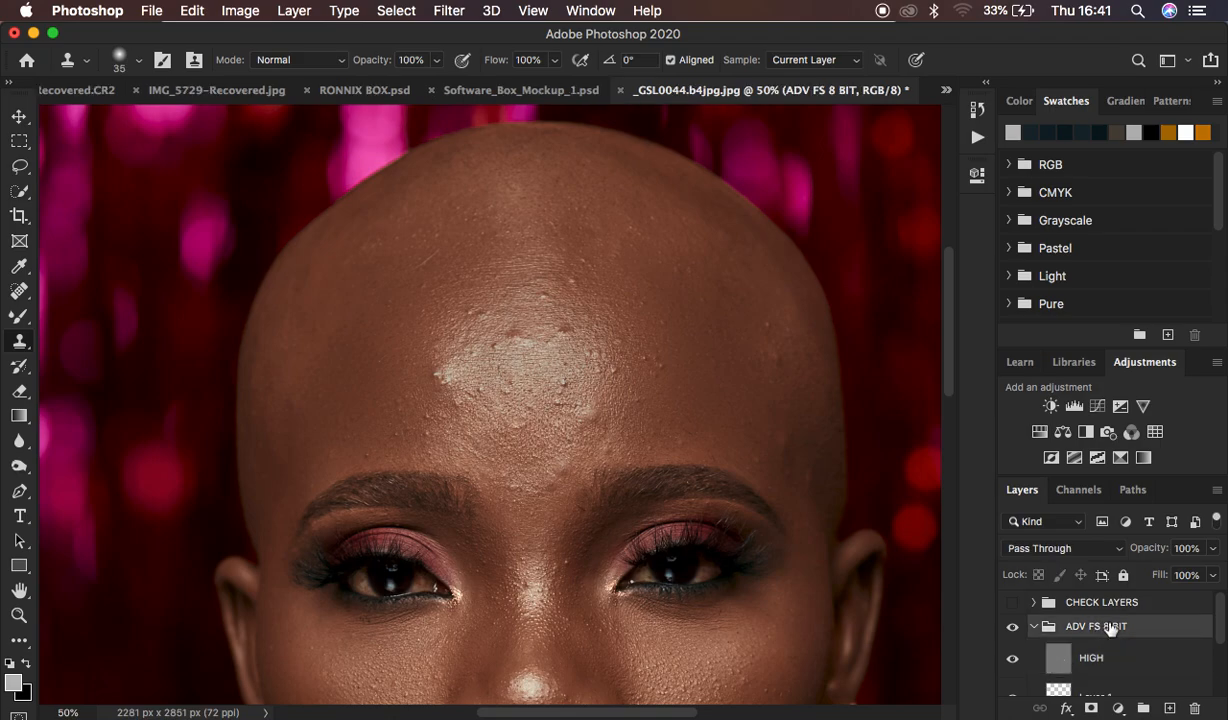
pyautogui.press('Delete')
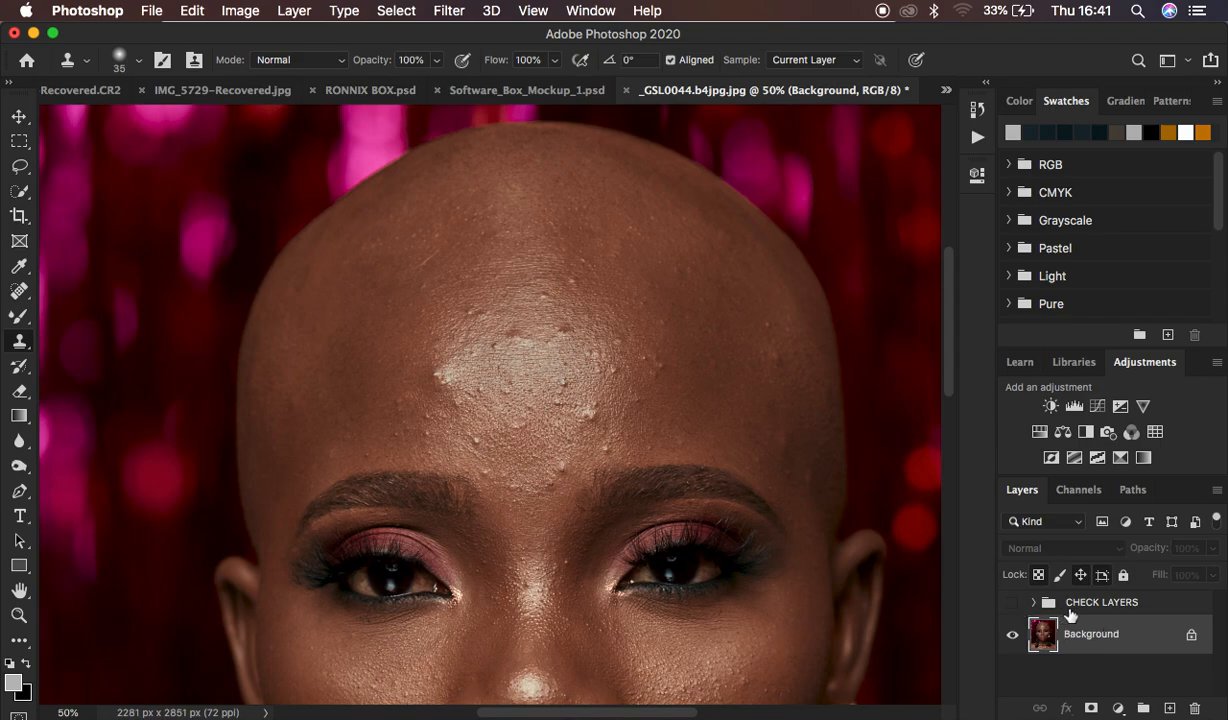
# Add a Curves adjustment above the Background and brighten the midtones with a point at input 121, output 134
pyautogui.click(1117, 708)
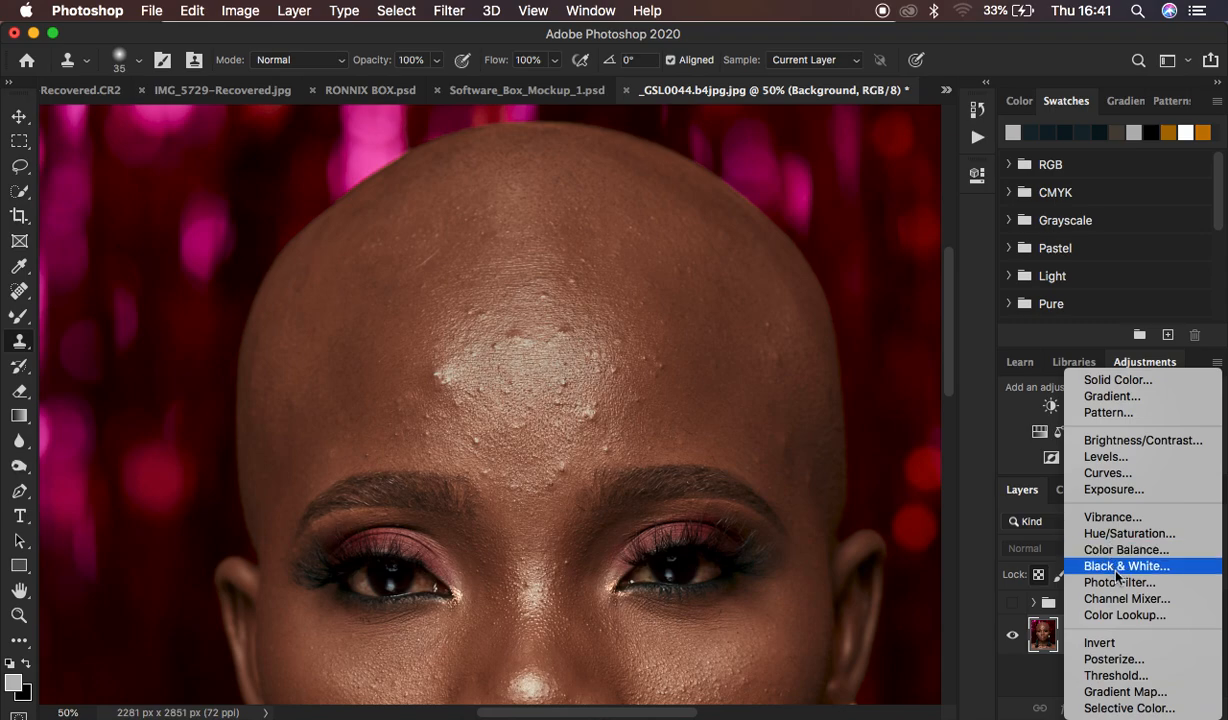
pyautogui.click(1108, 475)
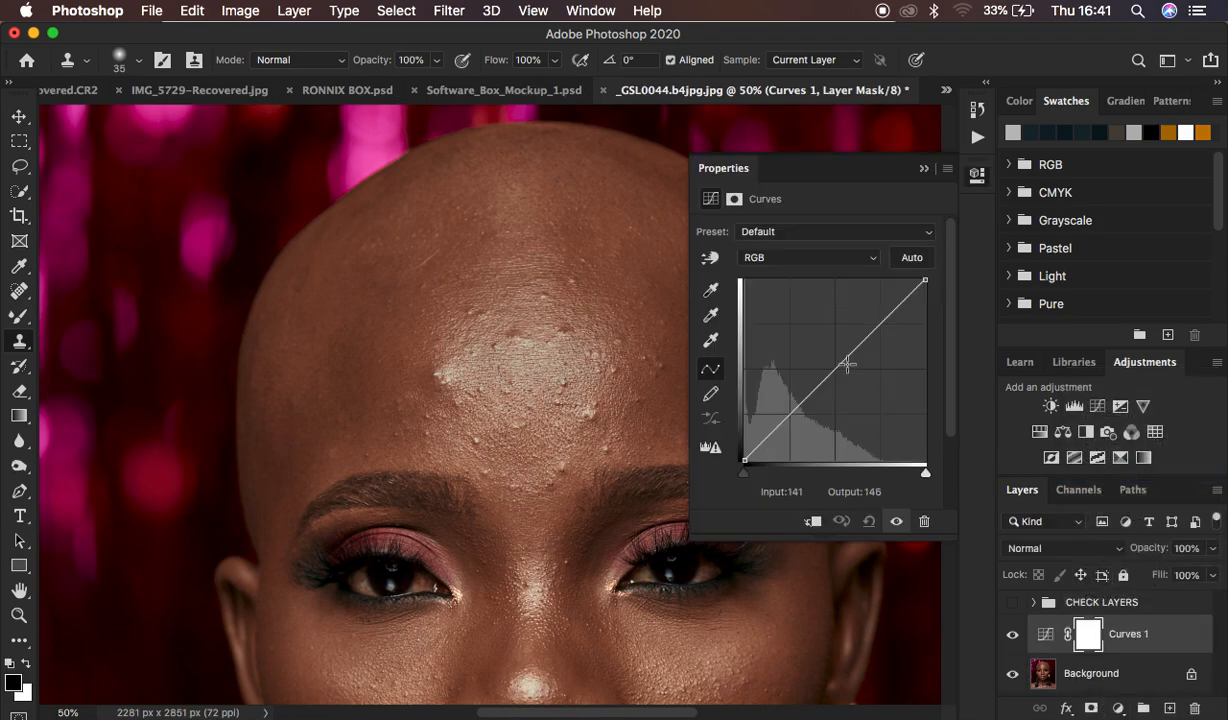
pyautogui.moveTo(835, 368); pyautogui.dragTo(830, 368)
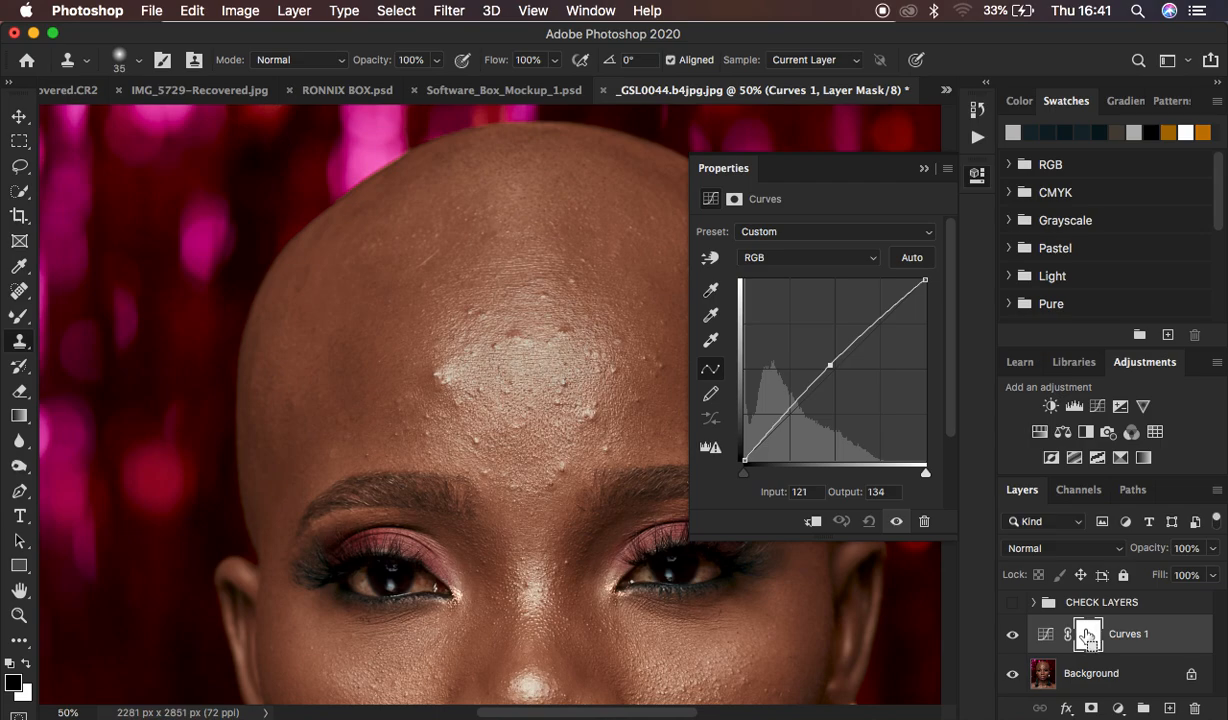
# Invert the brightening Curves layer's mask to black and rename the layer "dodge"
pyautogui.press('super+i')
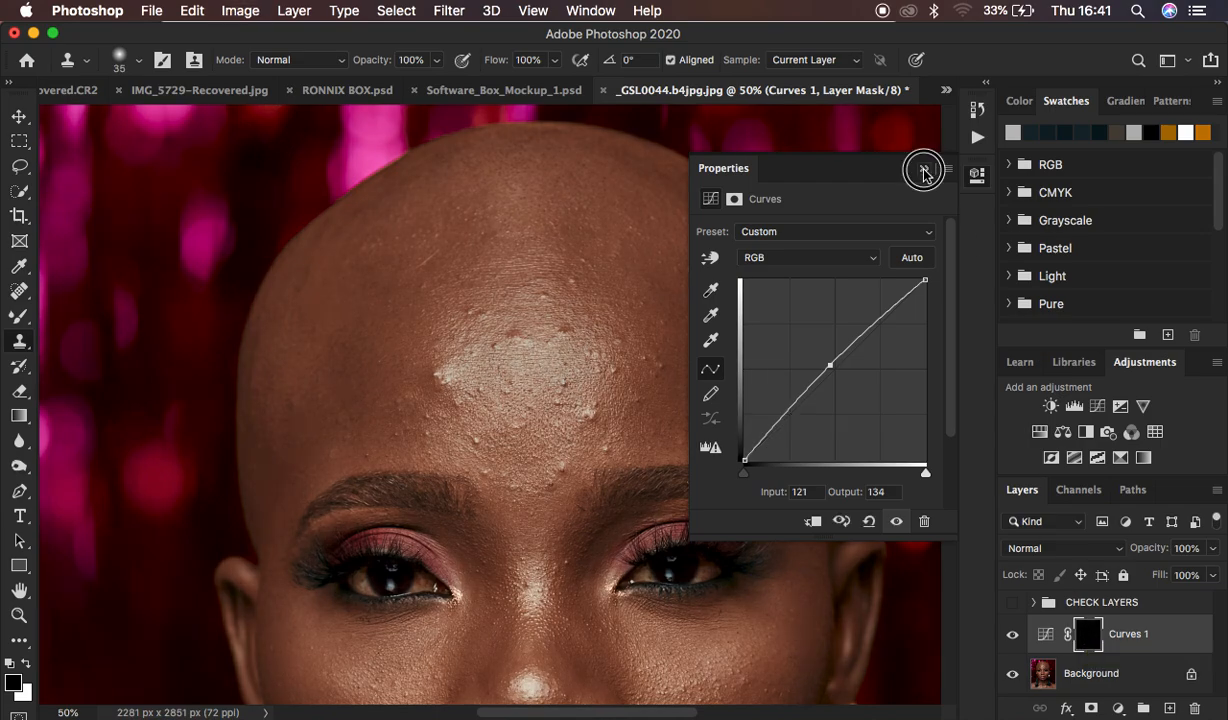
pyautogui.click(924, 170)
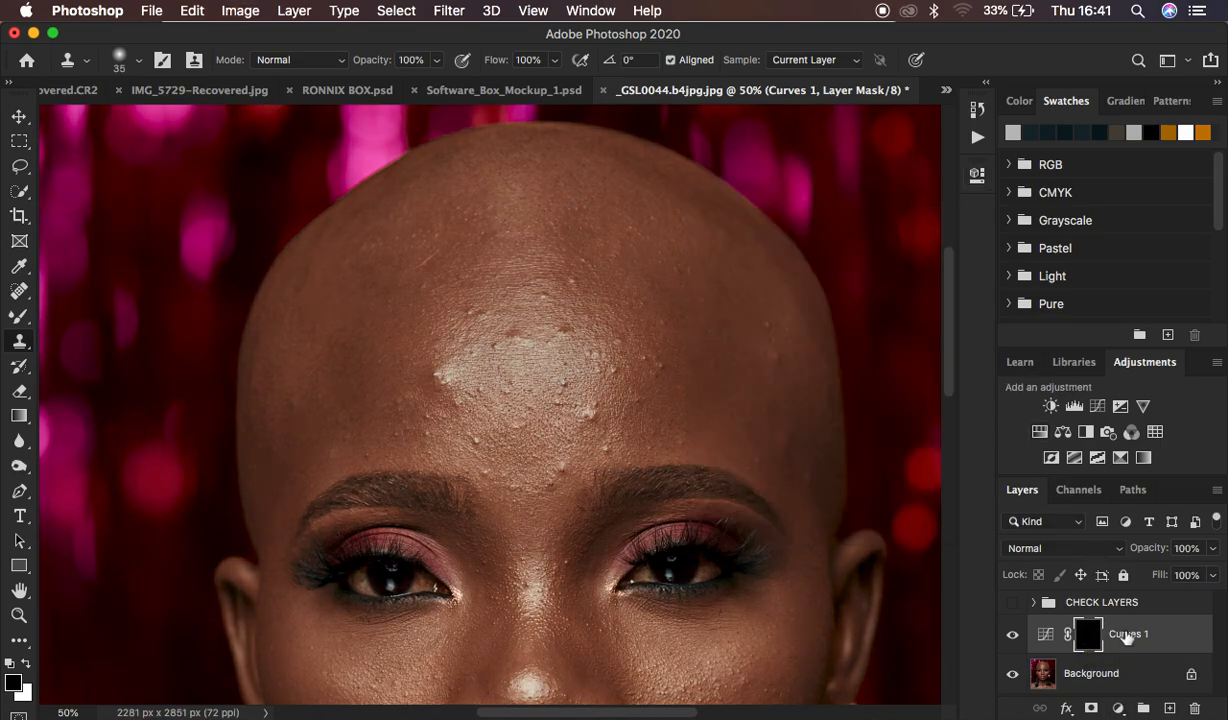
pyautogui.doubleClick(1127, 635)
pyautogui.write('do')
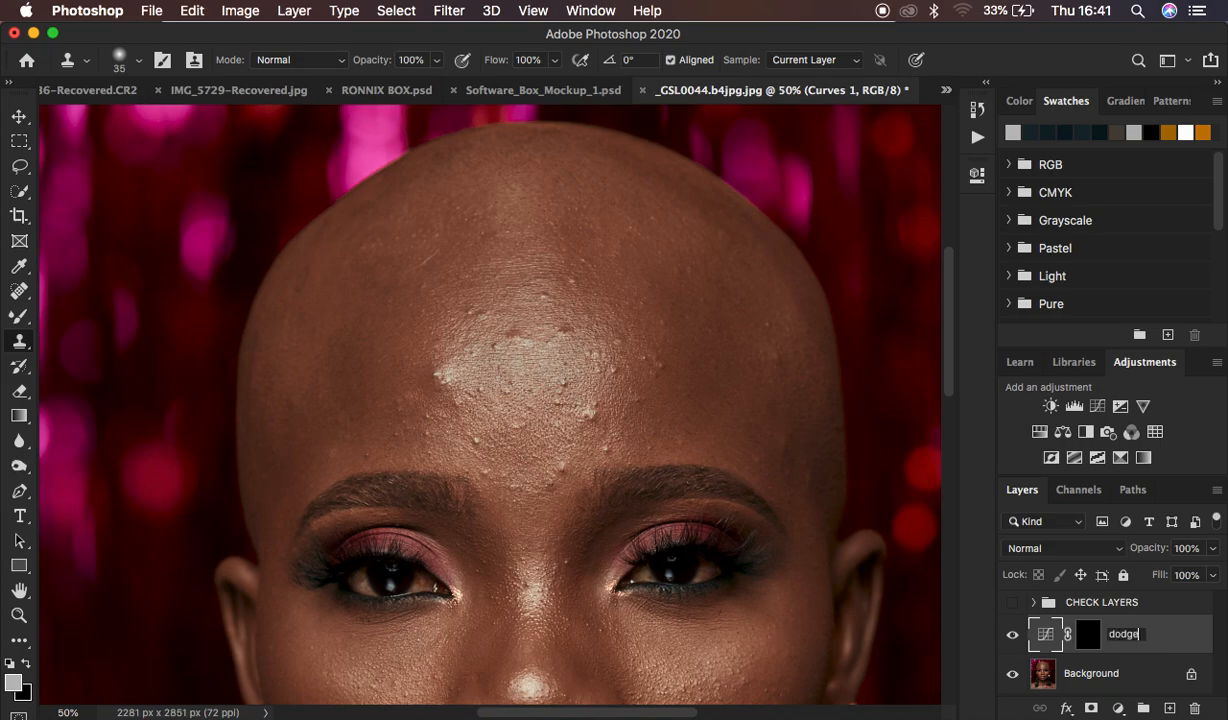
pyautogui.write('dge')
pyautogui.press('Return')
# Add a second Curves adjustment above the dodge layer and darken the midtones with a point at input 133, output 124
pyautogui.click(1118, 708)
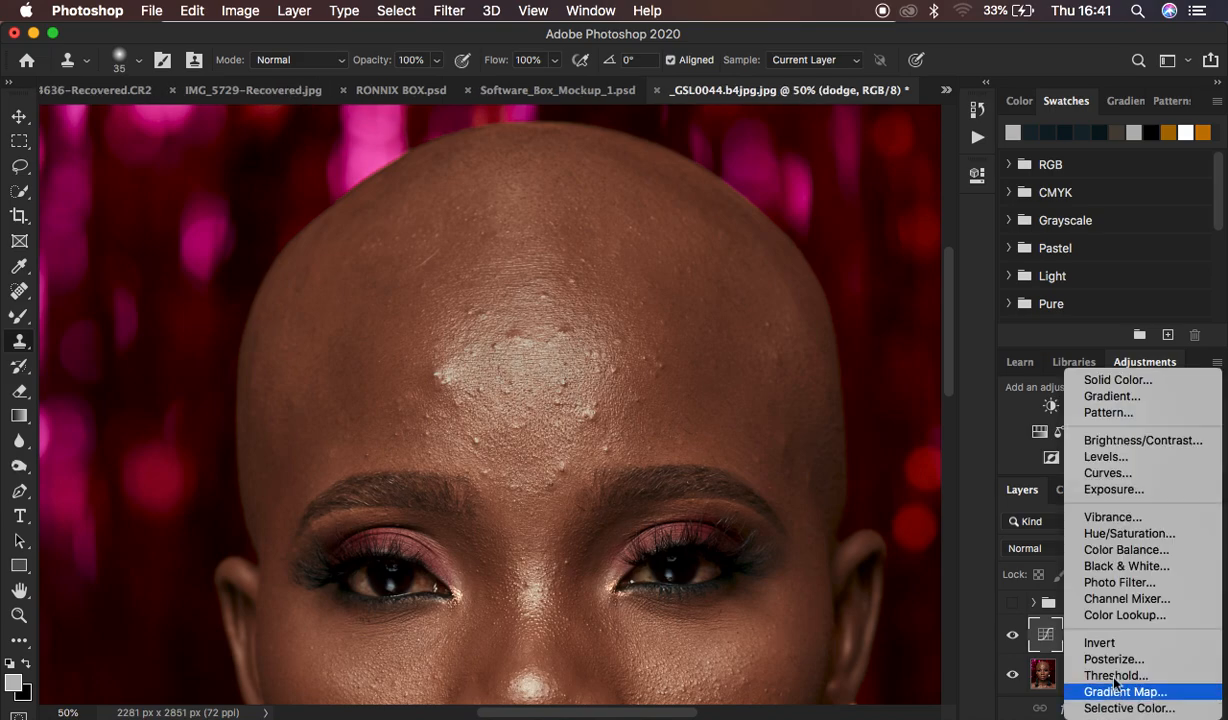
pyautogui.click(1050, 468)
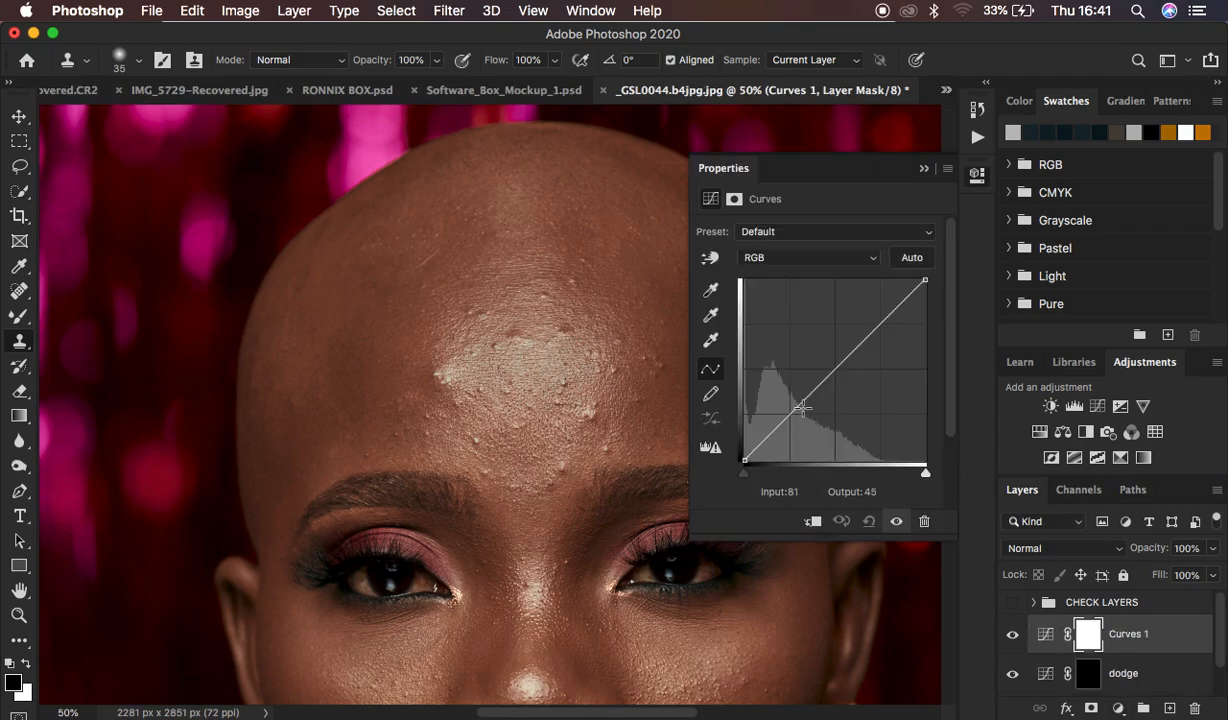
pyautogui.click(837, 373)
pyautogui.moveTo(837, 373); pyautogui.dragTo(838, 373)
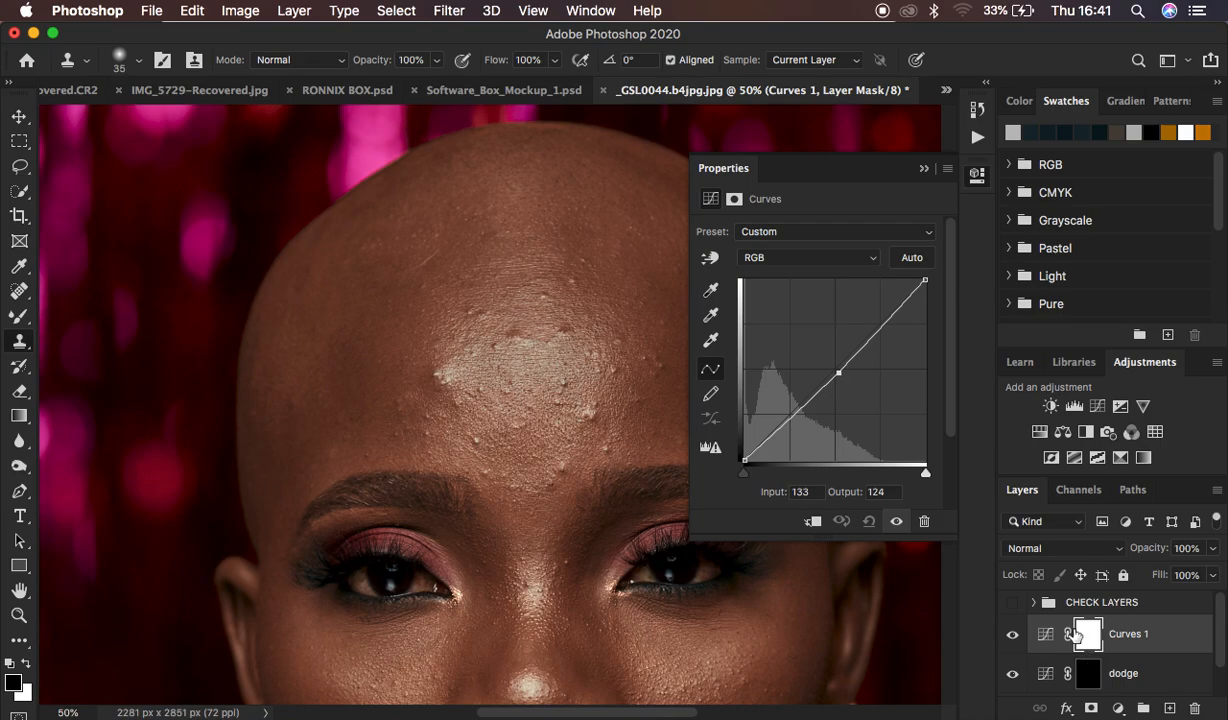
# Invert the darkening Curves layer's mask to black and rename the layer "burn"
pyautogui.hotkey('ctrl', 'i')
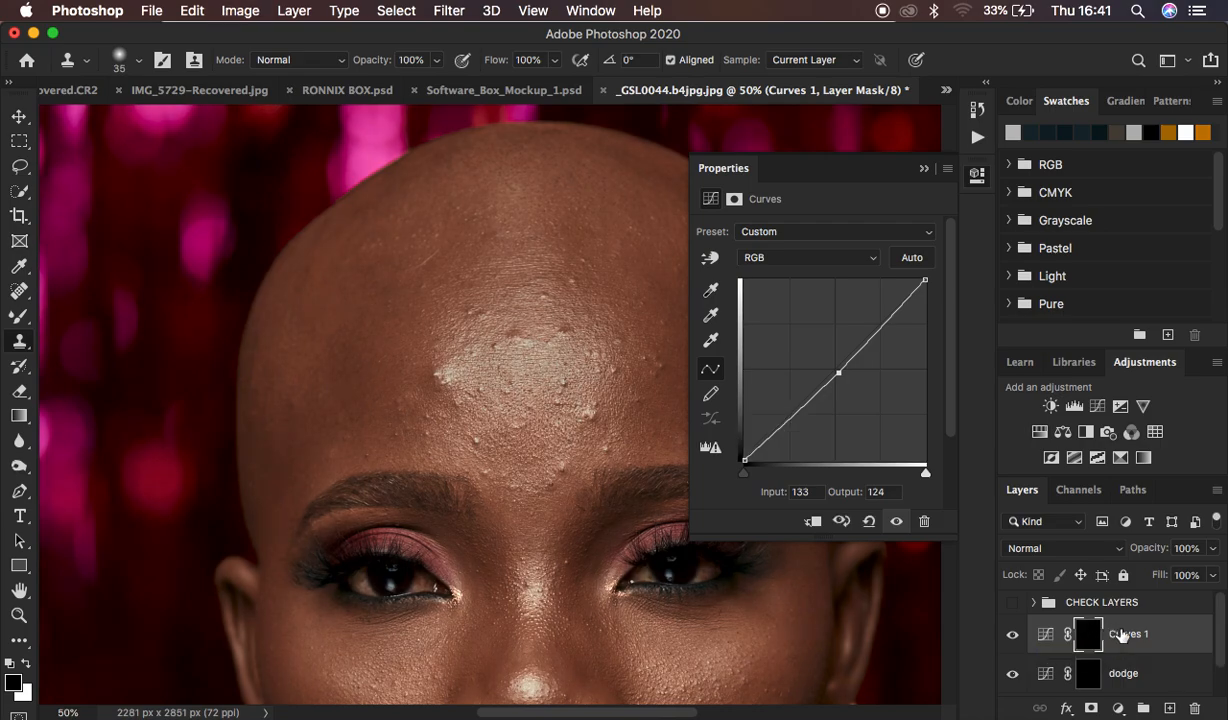
pyautogui.doubleClick(1122, 633)
pyautogui.write('burn')
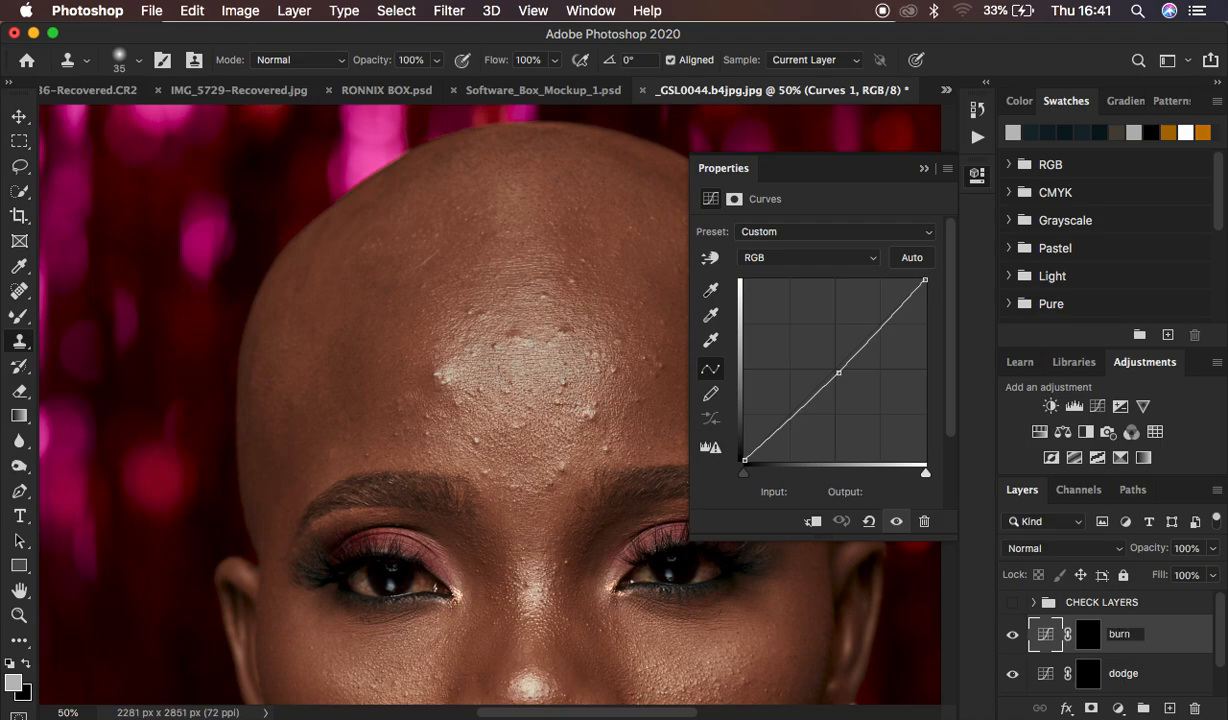
pyautogui.press('Return')
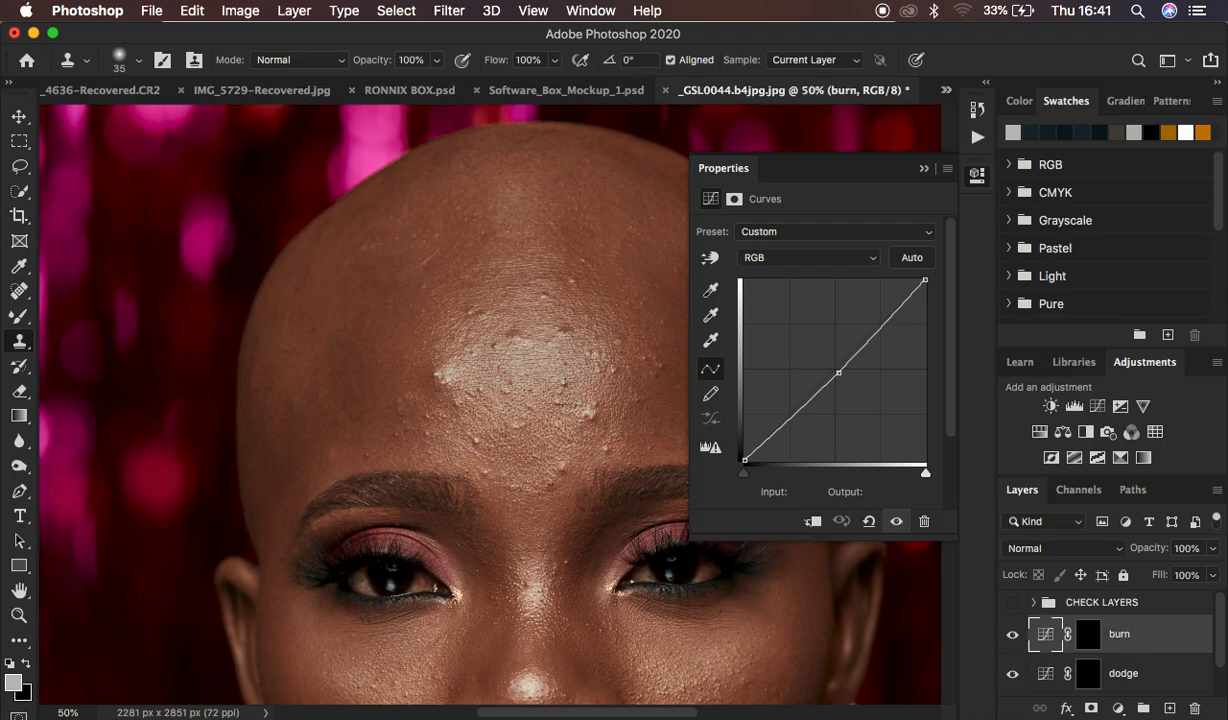
pyautogui.click(923, 170)
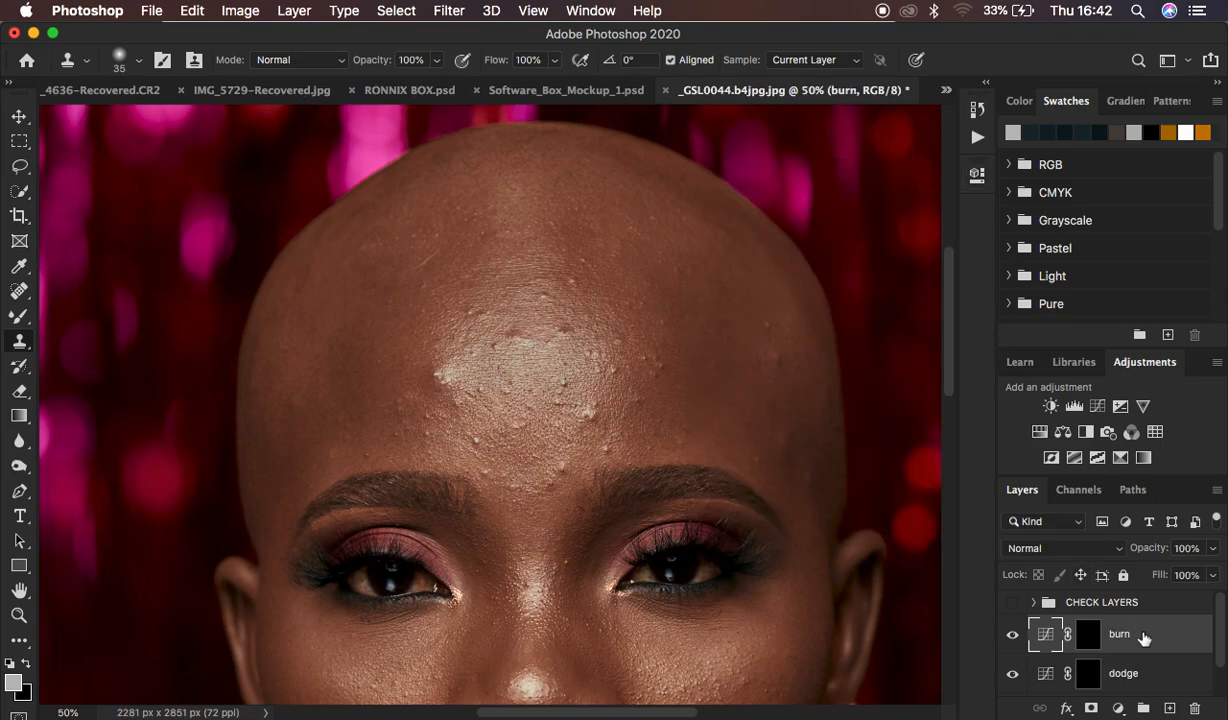
# Group the burn and dodge layers and name the group "dnb"
pyautogui.keyDown('shift'); pyautogui.click(1159, 674); pyautogui.keyUp('shift')
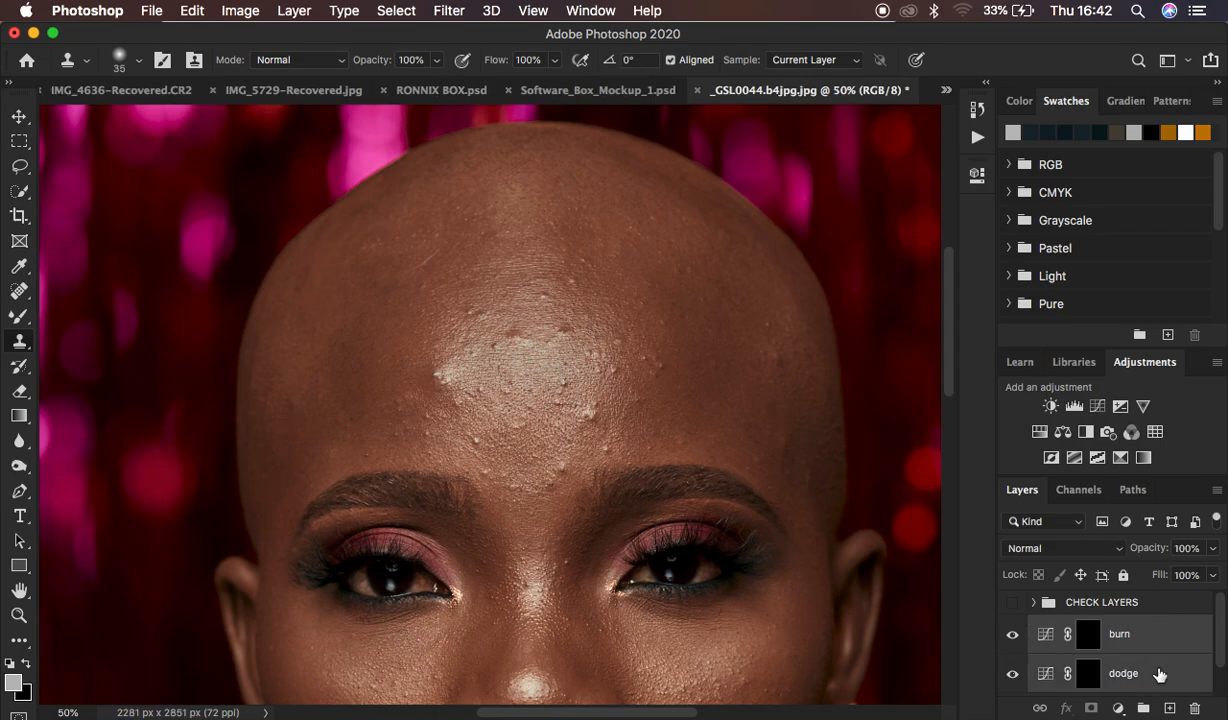
pyautogui.press('super+g')
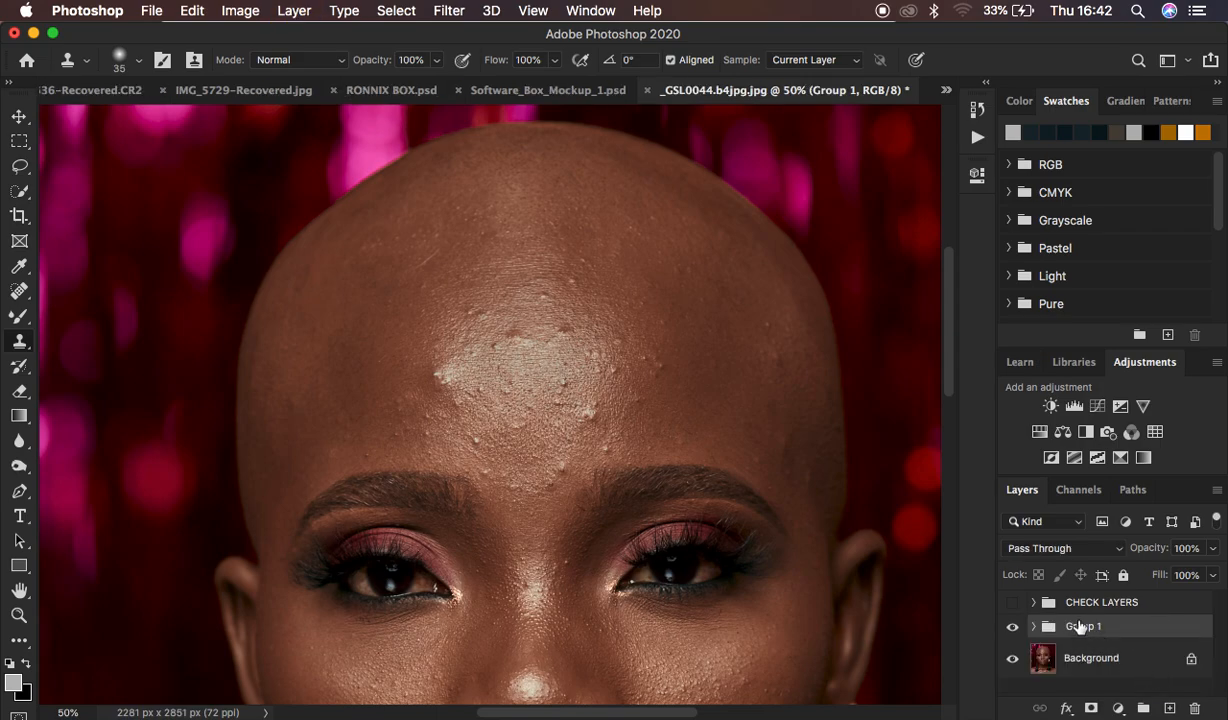
pyautogui.doubleClick(1079, 626)
pyautogui.write('dnb')
pyautogui.press('Return')
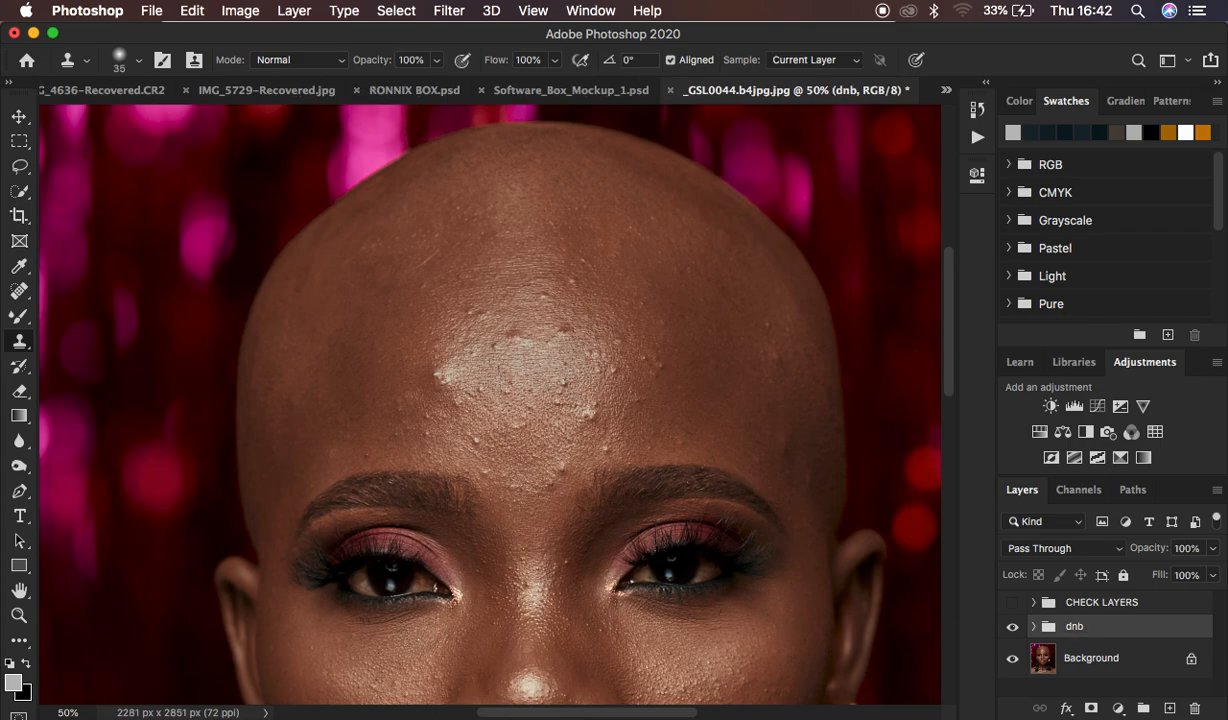
# Show the CHECK LAYERS group and target the burn layer's mask inside dnb with the Brush tool at 100% opacity and 2% flow
pyautogui.click(1012, 603)
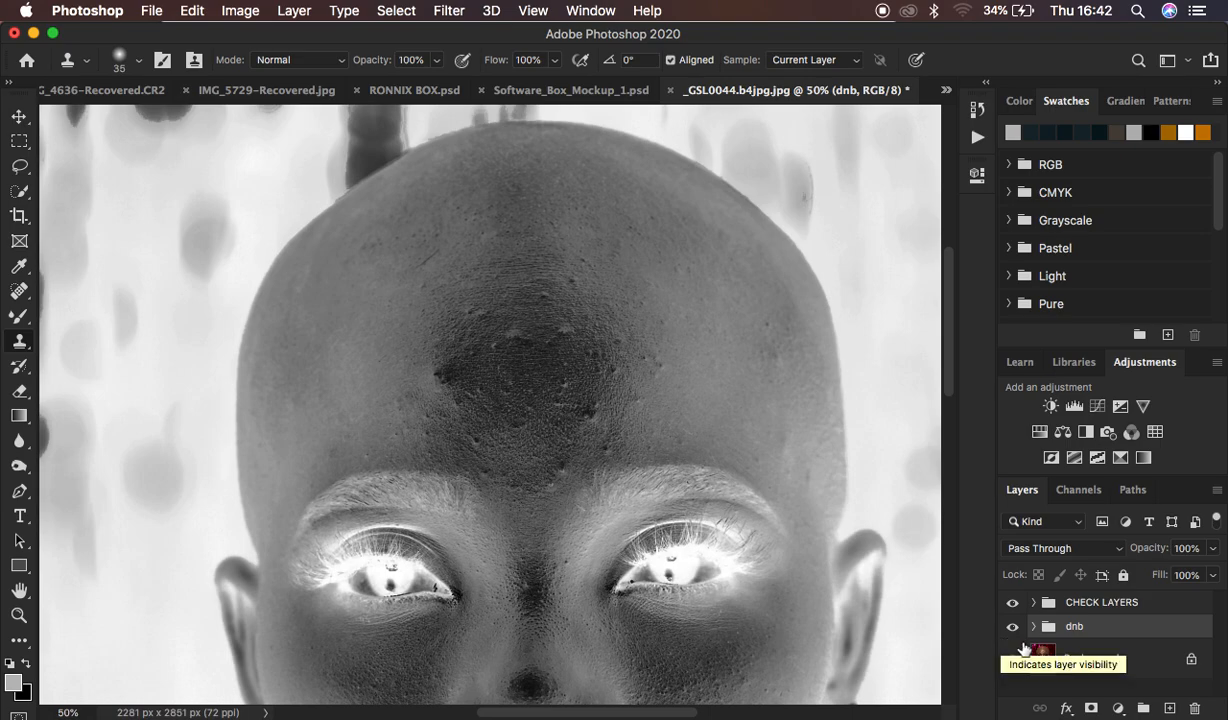
pyautogui.click(1033, 627)
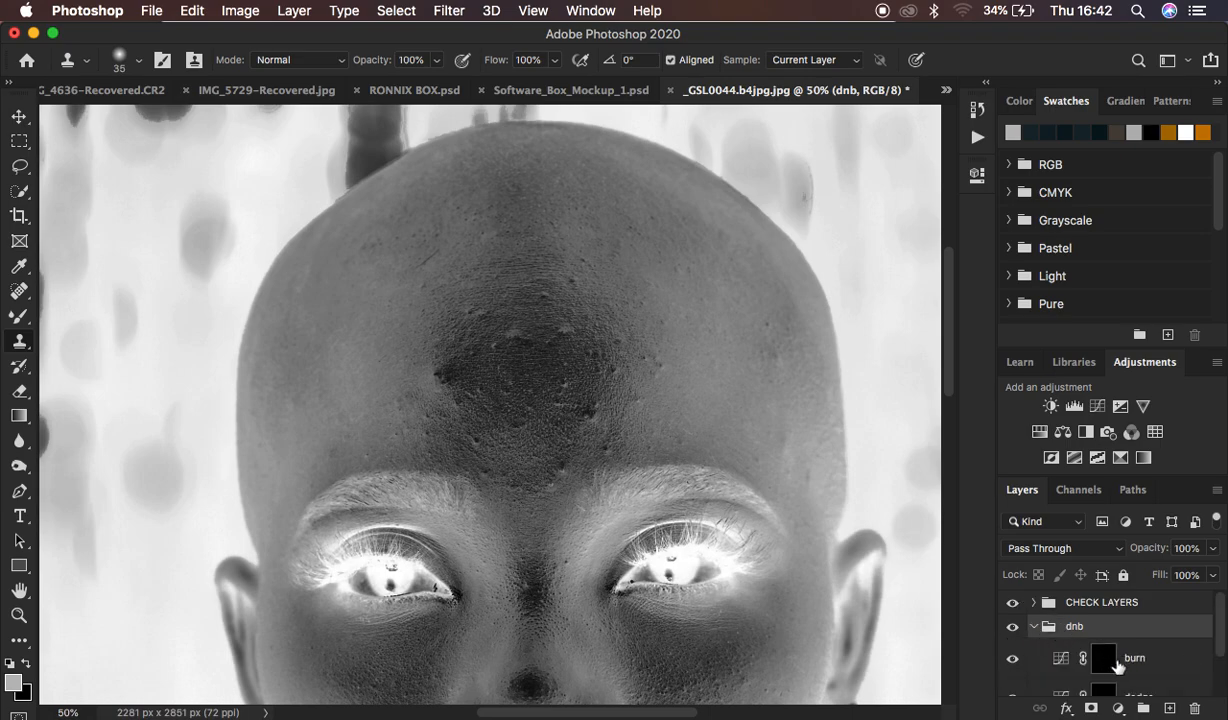
pyautogui.click(20, 320)
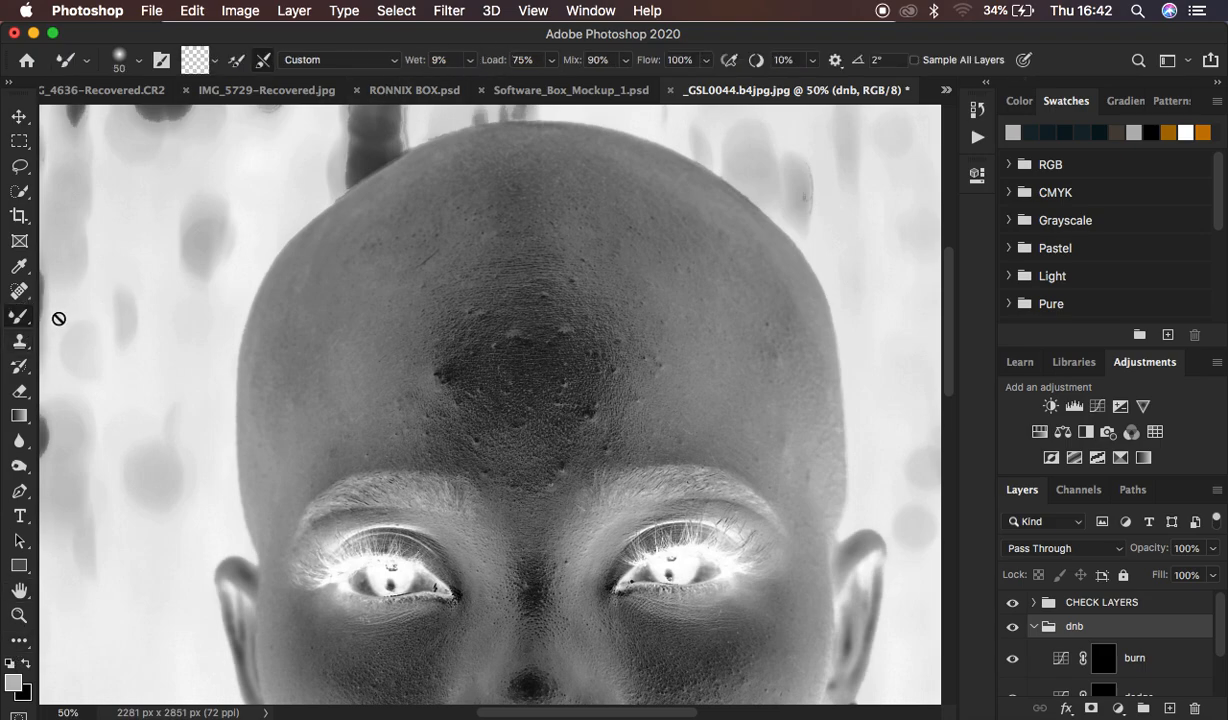
pyautogui.rightClick(20, 318)
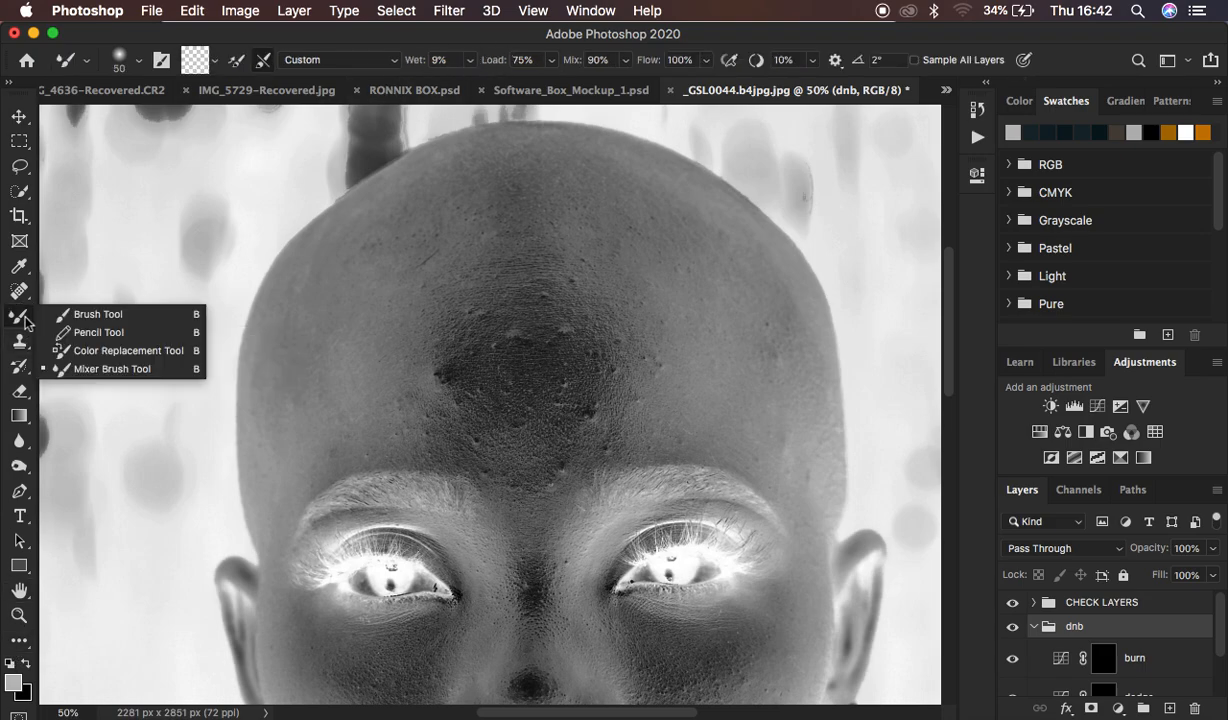
pyautogui.click(88, 313)
pyautogui.moveTo(510, 60); pyautogui.dragTo(410, 60)
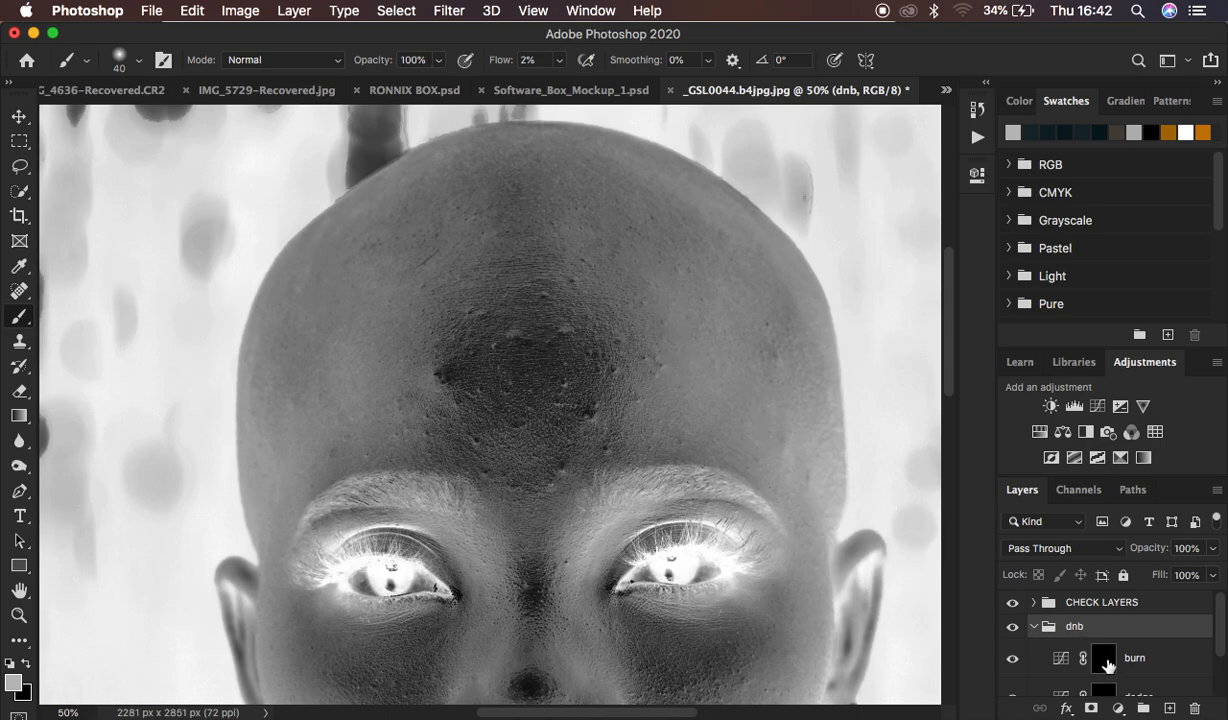
pyautogui.click(1105, 659)
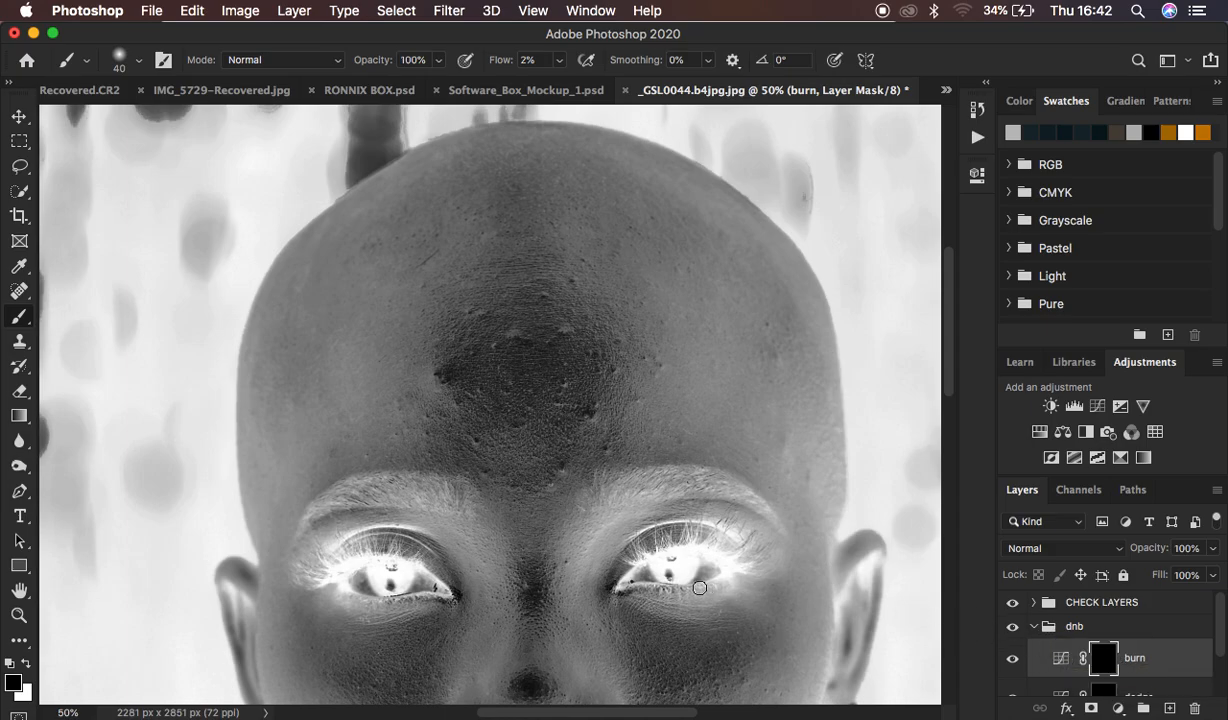
# Paint white with the size 40 brush on the burn mask over the skin beside the mouth corner on the image's right
pyautogui.scroll(-3, 700, 588)
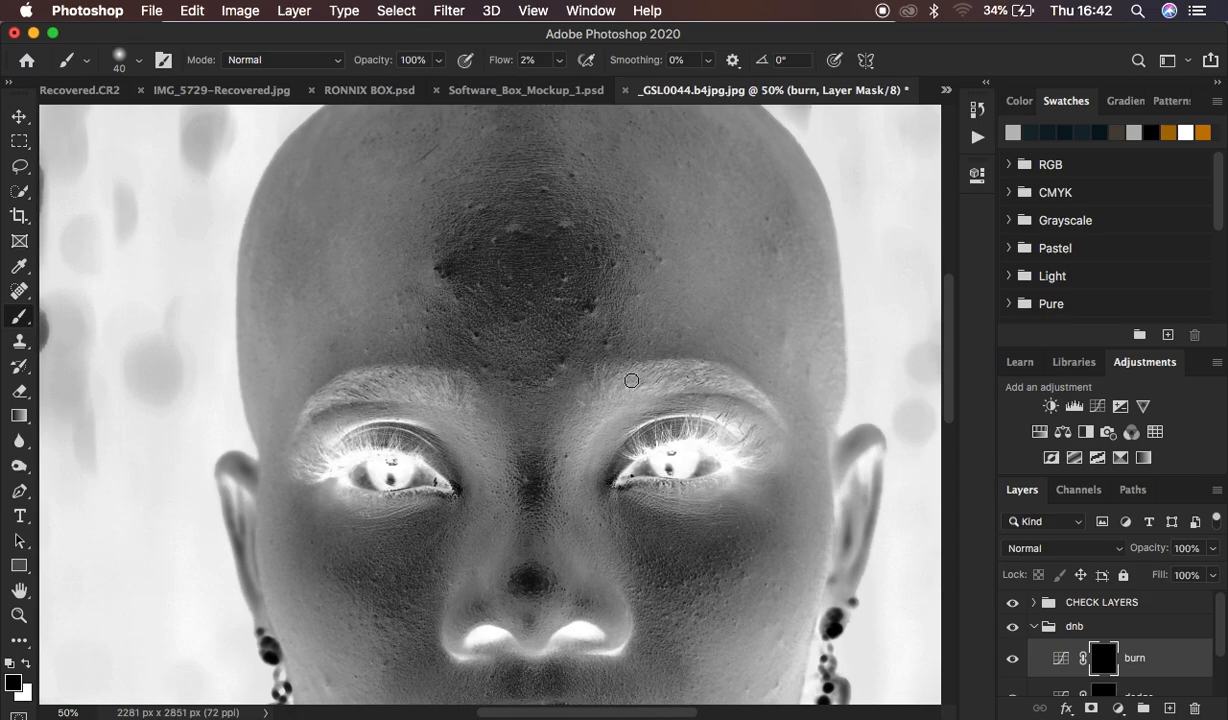
pyautogui.scroll(-5, 718, 500)
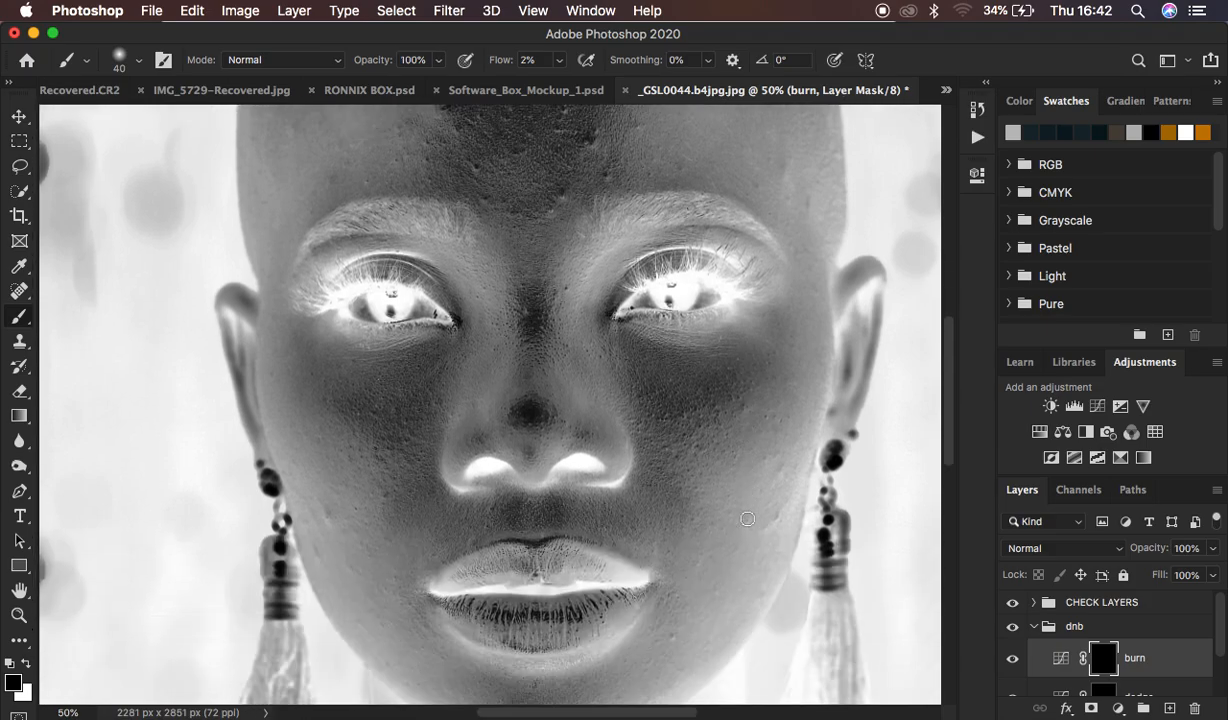
pyautogui.scroll(1, 448, 546)
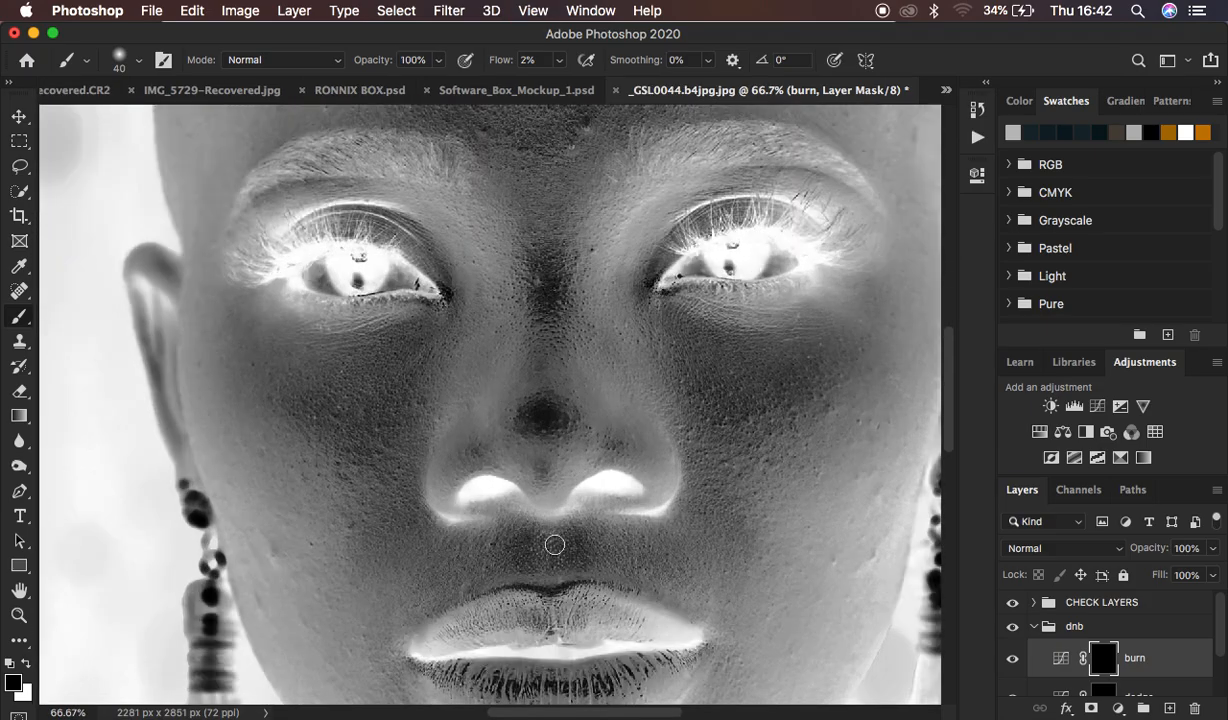
pyautogui.scroll(-4, 600, 556)
pyautogui.scroll(-4, 636, 568)
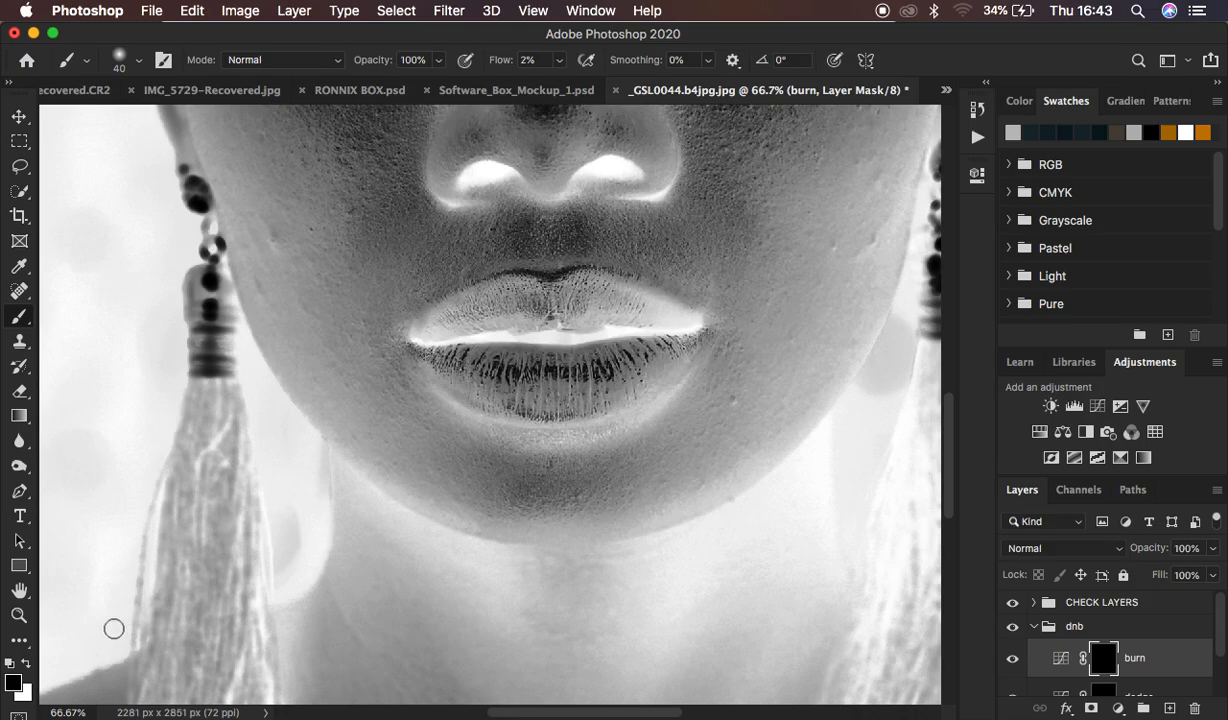
pyautogui.click(26, 663)
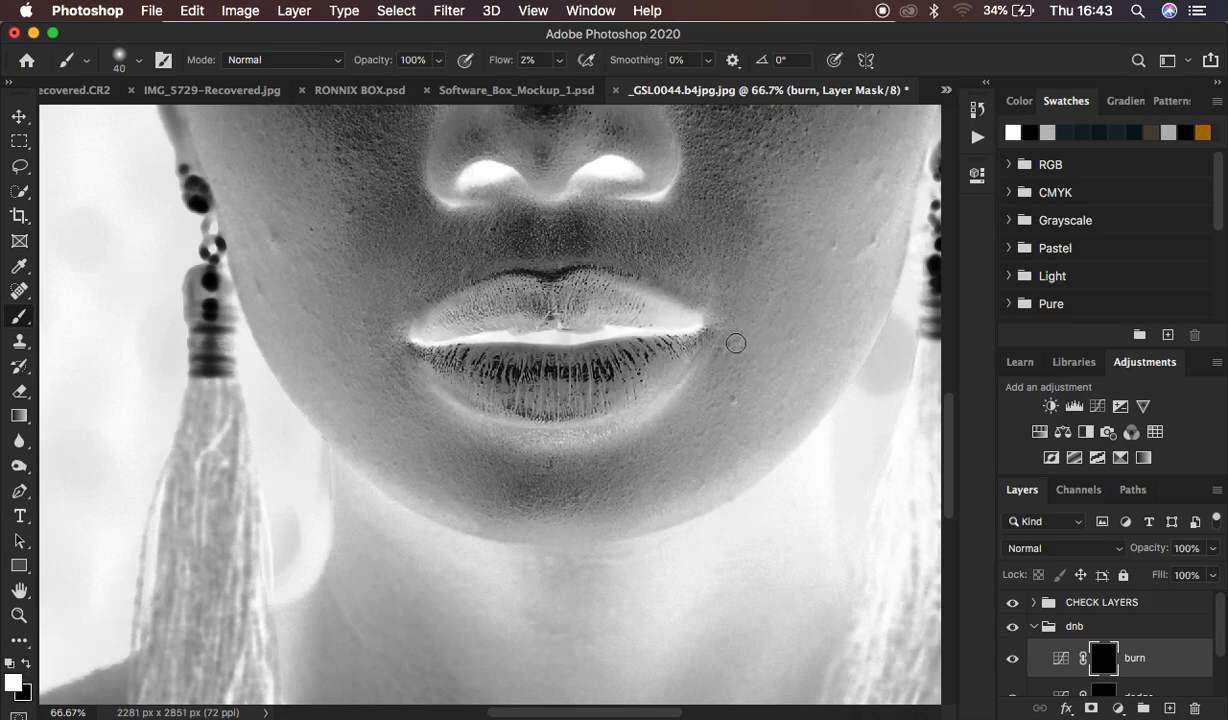
pyautogui.moveTo(733, 348)
pyautogui.mouseDown()
pyautogui.moveTo(718, 350)
pyautogui.moveTo(724, 331)
pyautogui.moveTo(721, 365)
pyautogui.moveTo(729, 329)
pyautogui.moveTo(722, 346)
pyautogui.mouseUp()
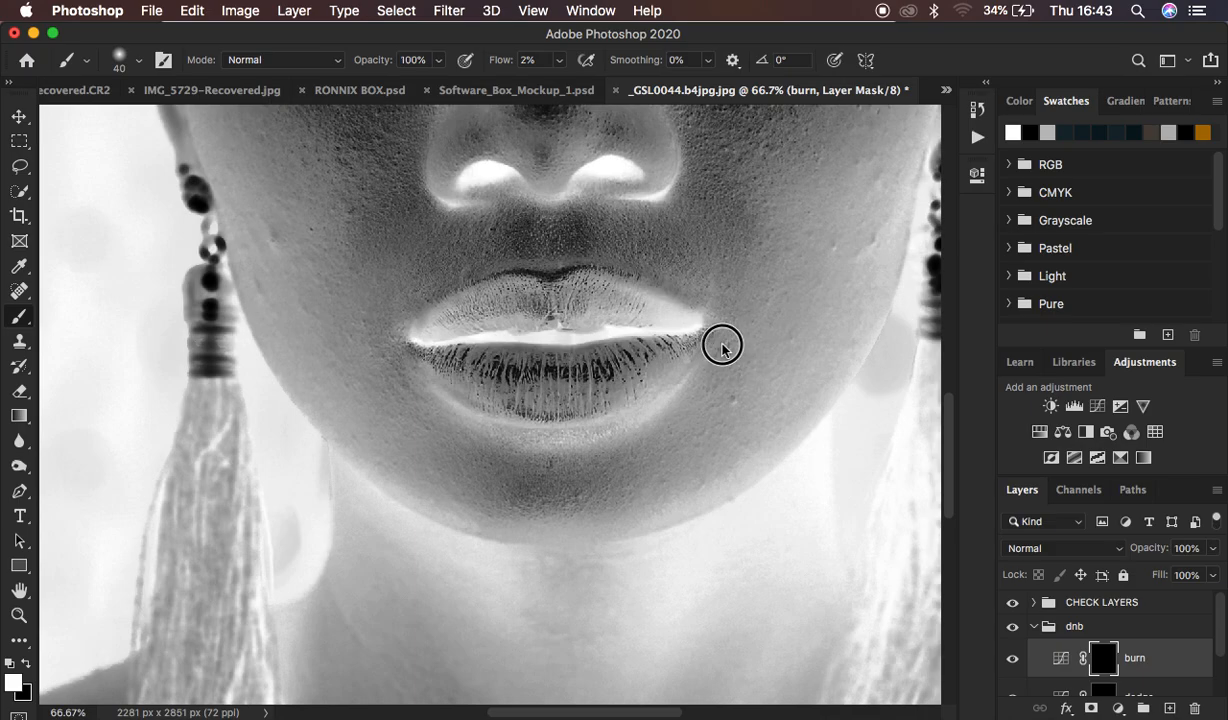
# Hide the CHECK LAYERS group and compare the portrait with and without the dnb group, viewing the whole image
pyautogui.click(1013, 602)
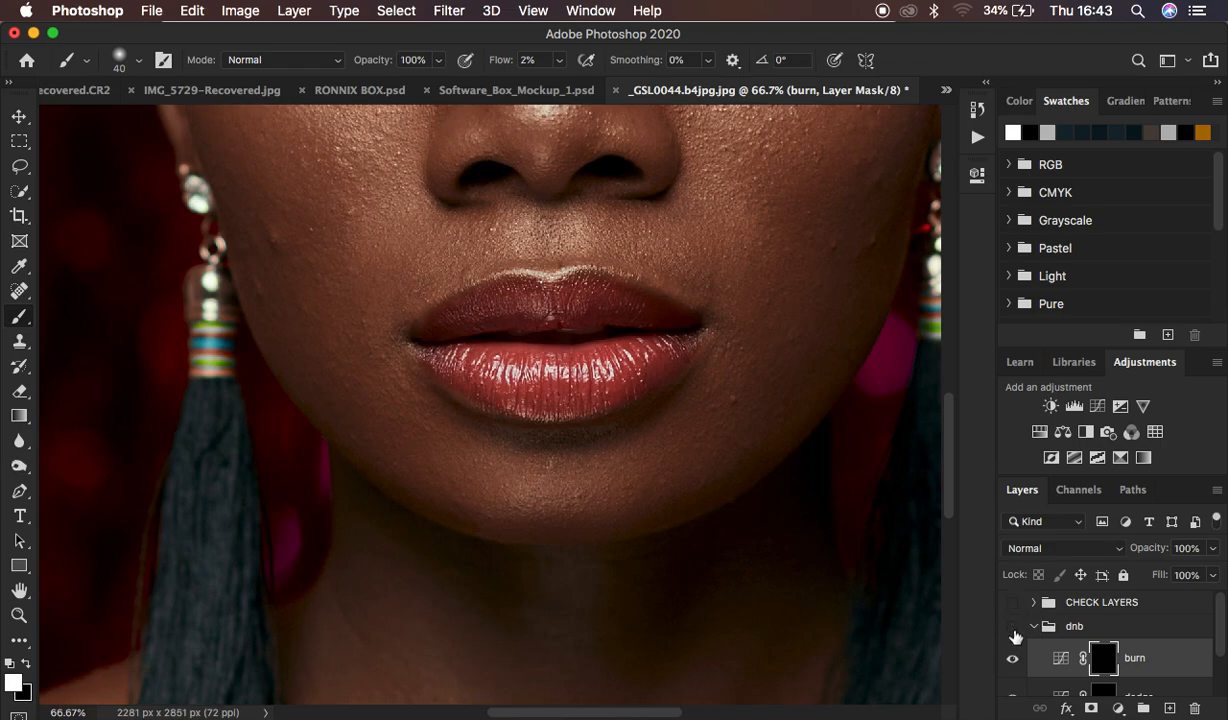
pyautogui.click(1013, 628)
pyautogui.click(1013, 628)
pyautogui.click(1013, 628)
pyautogui.click(1013, 628)
pyautogui.click(1013, 628)
pyautogui.click(1013, 628)
pyautogui.press('super+minus')
pyautogui.press('super+minus')
pyautogui.press('super+minus')
pyautogui.press('super+minus')
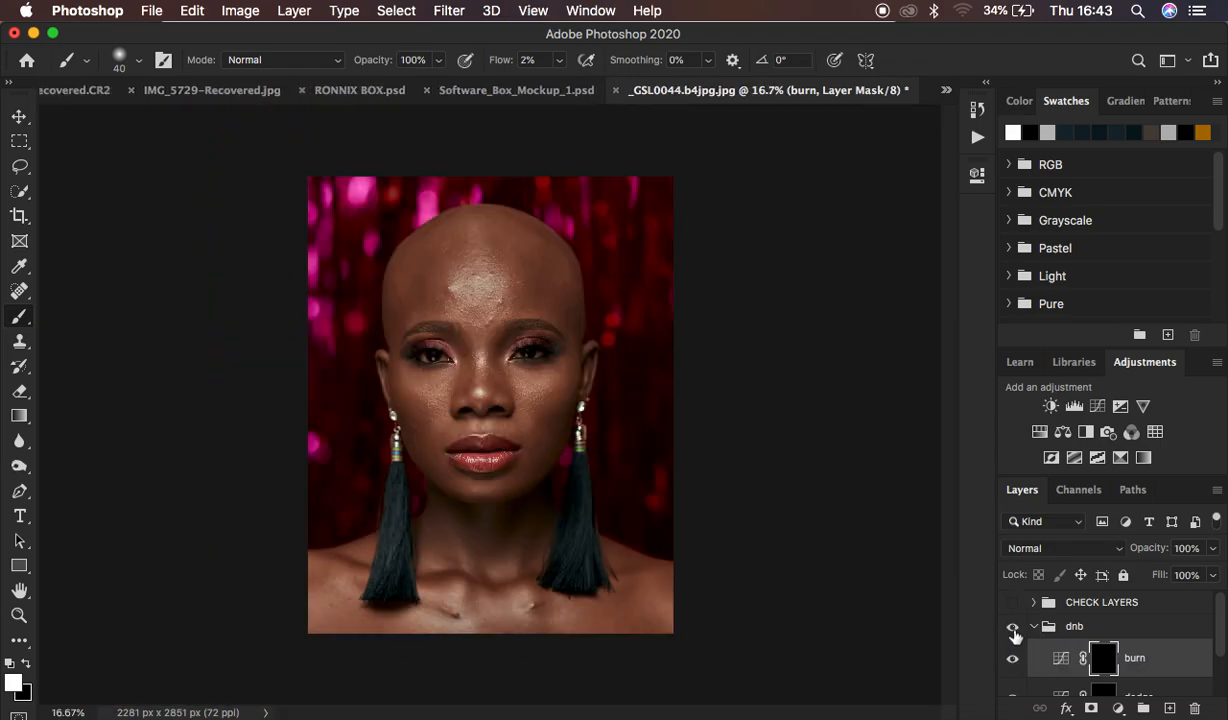